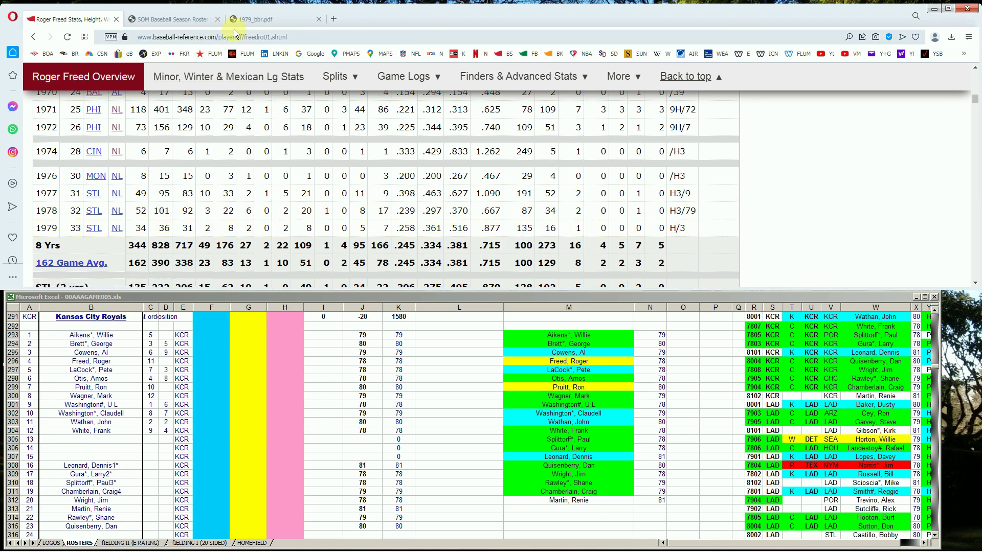
# Switch to the 1979_bbr.pdf roster list and check the St. Louis rosters and the additional National League players
pyautogui.click(274, 20)
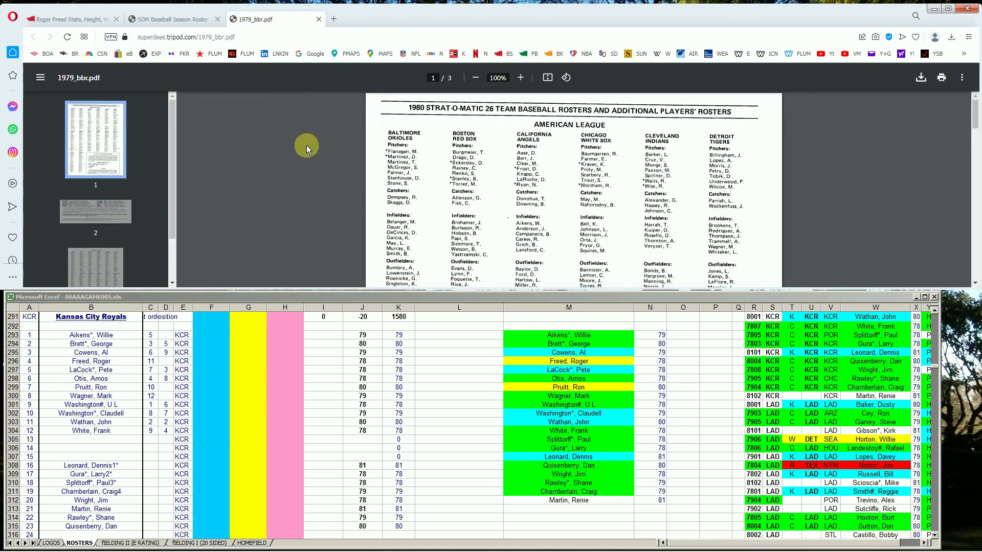
pyautogui.scroll(-10, 838, 174)
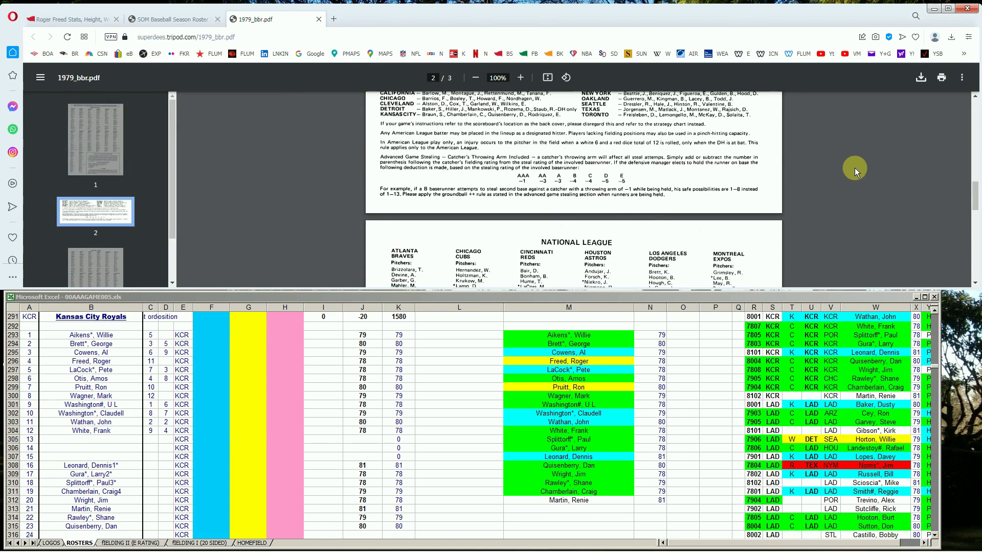
pyautogui.scroll(-10, 855, 168)
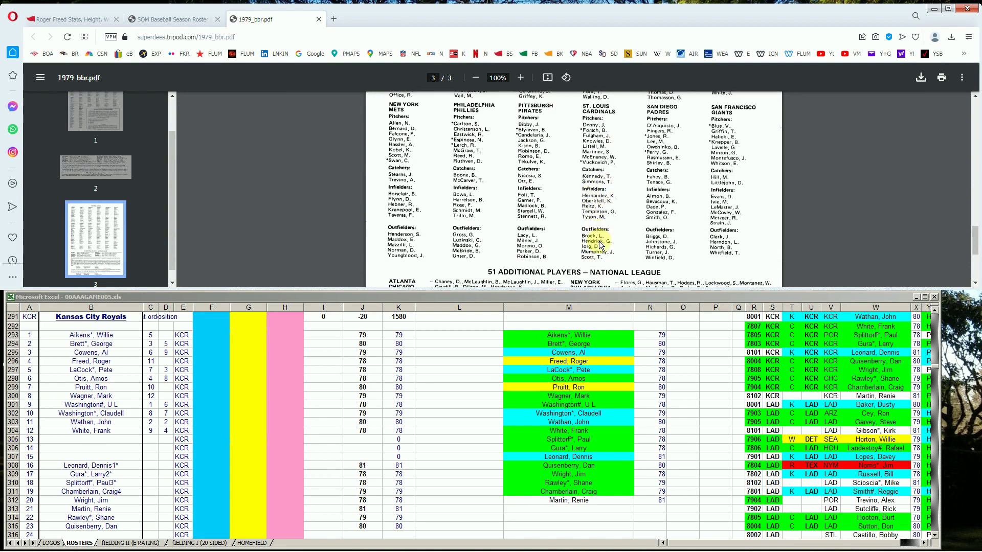
pyautogui.scroll(-1, 601, 246)
pyautogui.scroll(-2, 600, 246)
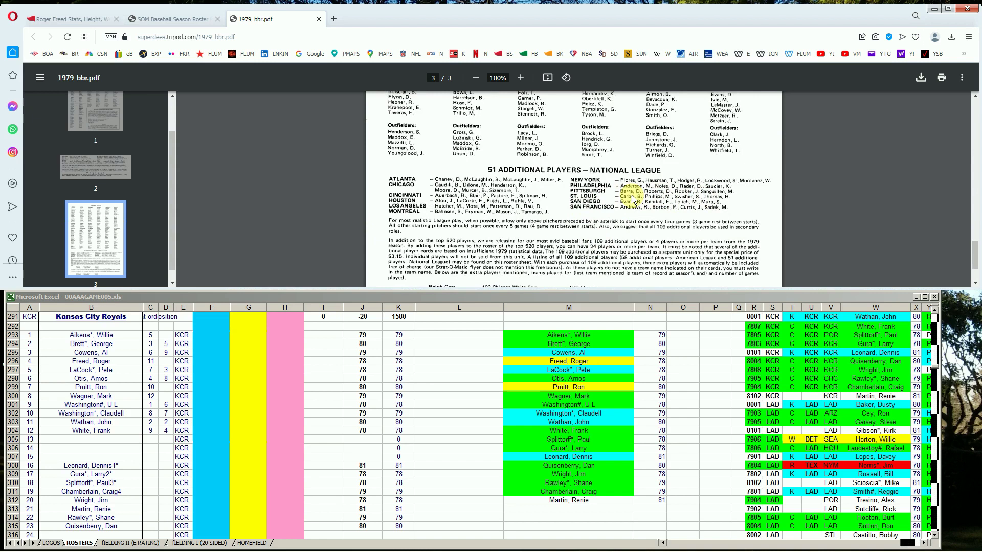
# Switch to the Excel ROSTERS sheet and enter 1 in the pink column H of Roger Freed's row, cell H296
pyautogui.click(258, 354)
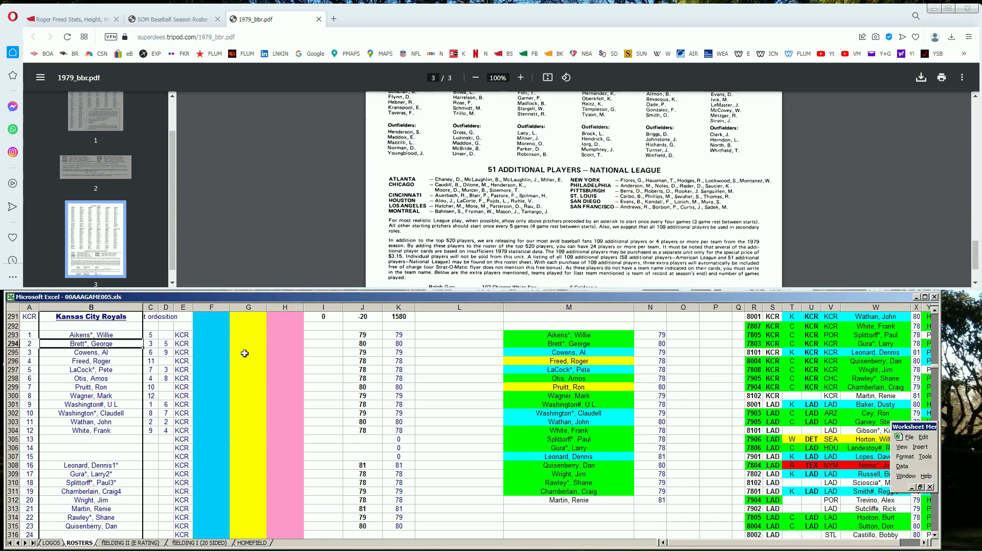
pyautogui.press('Down')
pyautogui.press('Down')
pyautogui.press('Right')
pyautogui.press('Right')
pyautogui.press('Right')
pyautogui.press('Right')
pyautogui.press('Right')
pyautogui.press('Right')
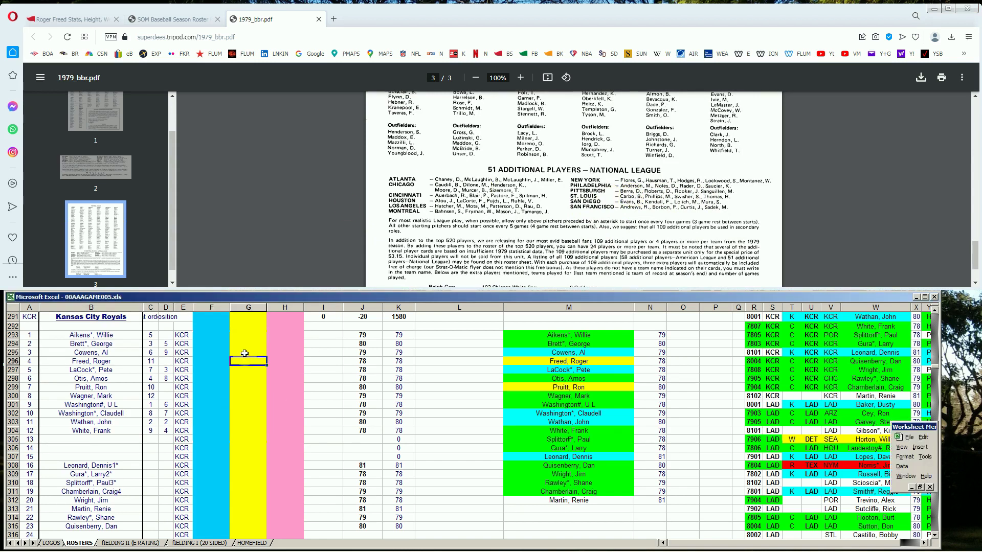
pyautogui.write('1')
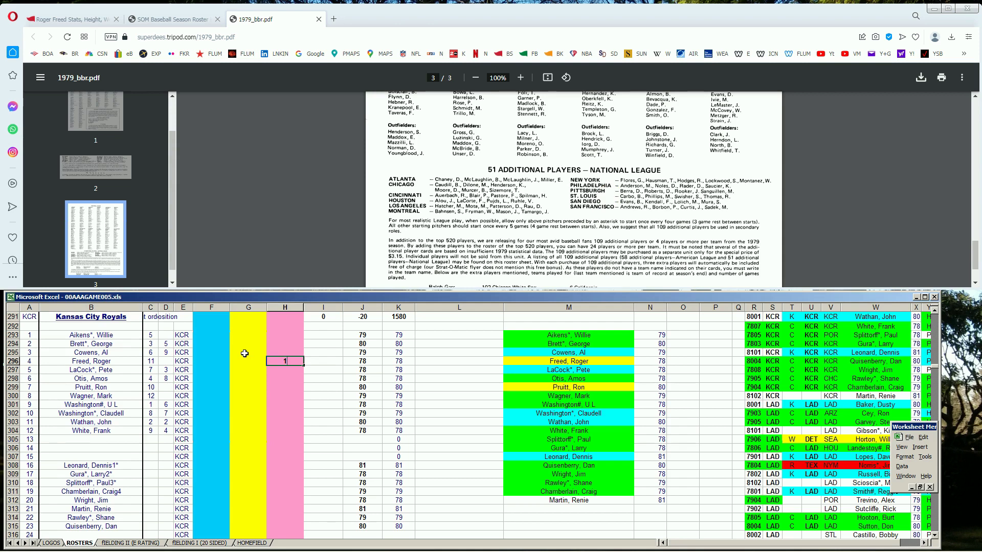
# Switch to Baseball Reference in the browser, search for "lacoc" and open Pete LaCock's player page
pyautogui.click(104, 19)
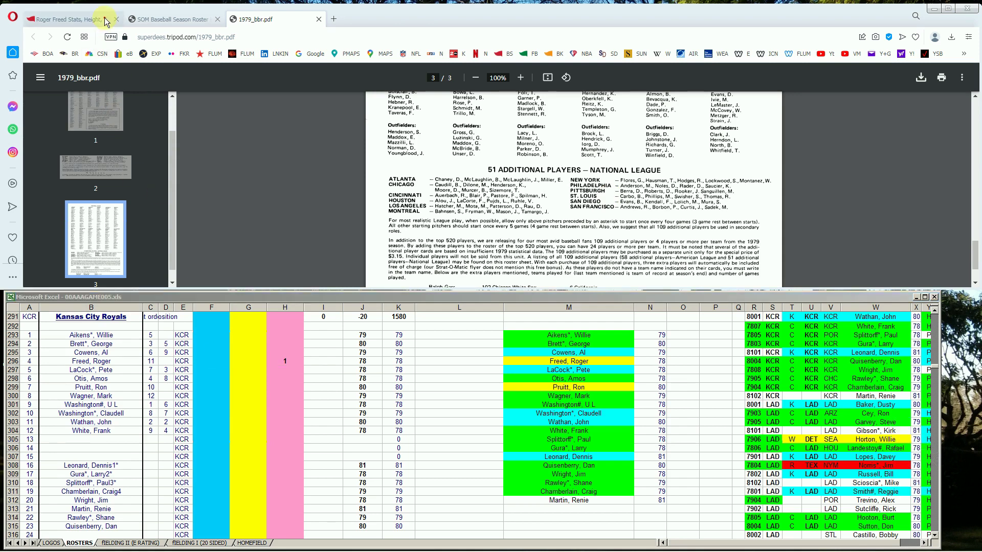
pyautogui.scroll(10, 974, 92)
pyautogui.click(747, 100)
pyautogui.write('lacoc')
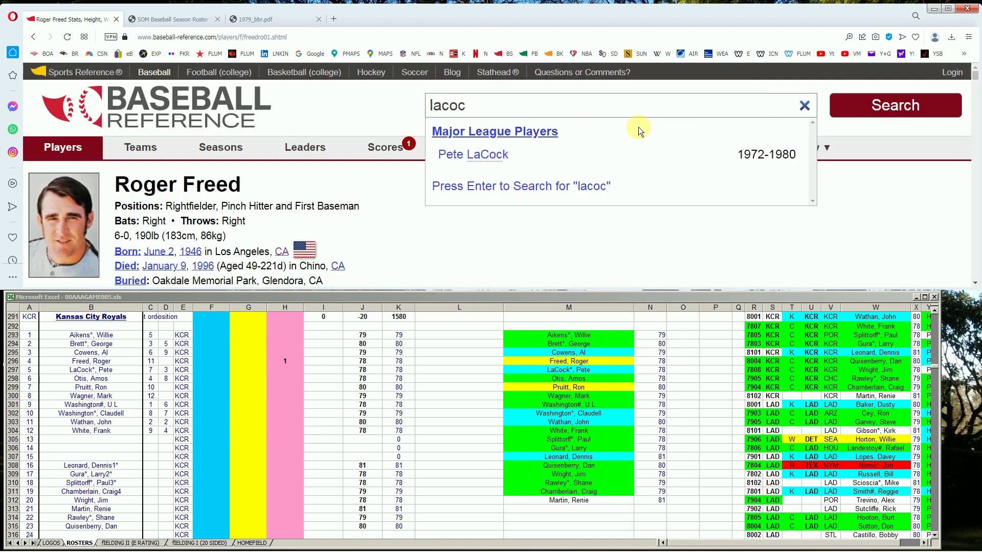
pyautogui.click(495, 152)
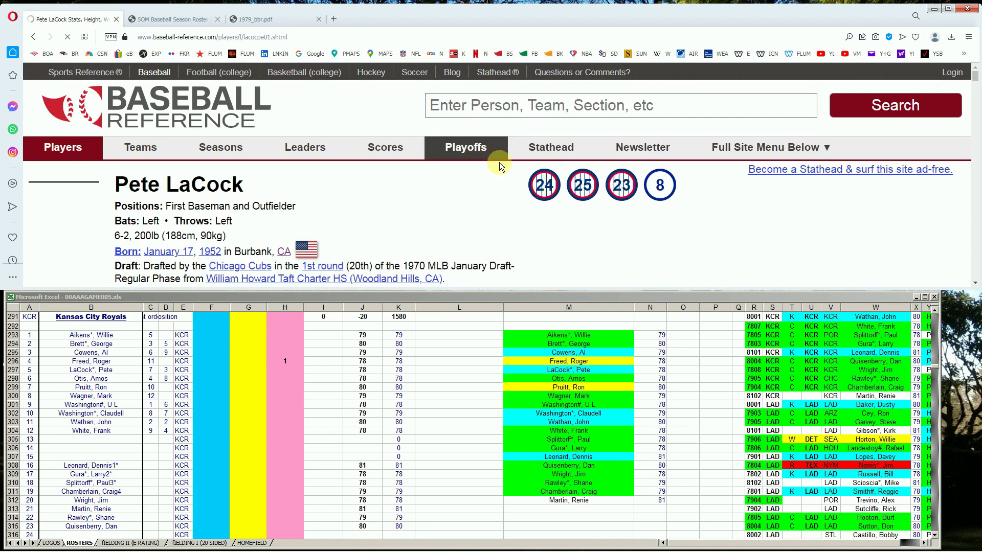
# Examine Pete LaCock's season-by-season batting table, his teams and his career summary
pyautogui.scroll(-5, 514, 218)
pyautogui.scroll(-10, 514, 219)
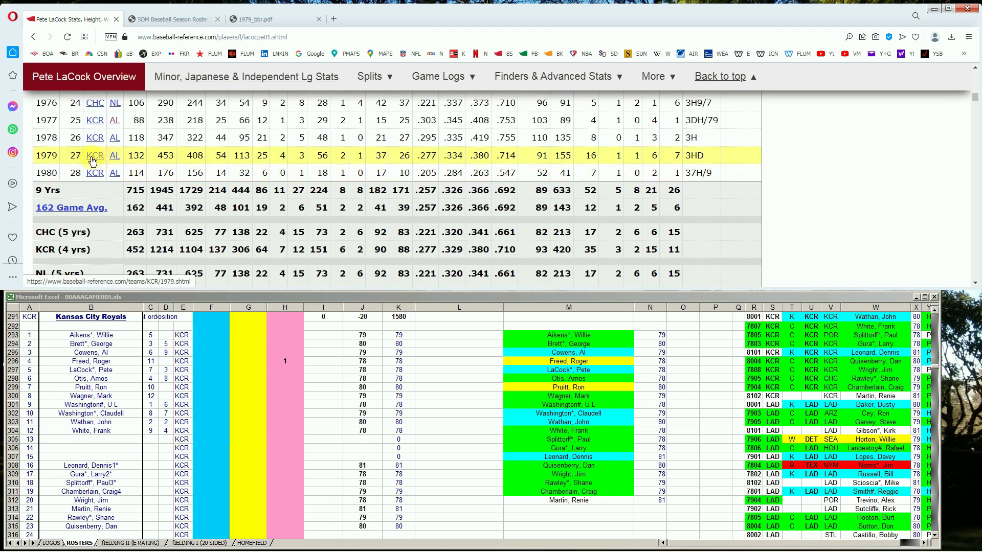
pyautogui.scroll(5, 283, 179)
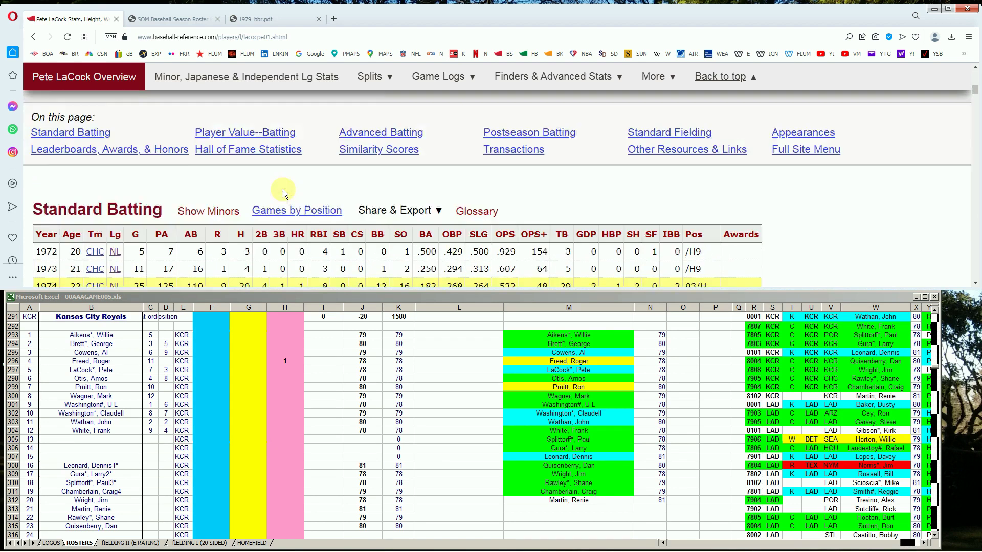
pyautogui.scroll(5, 284, 189)
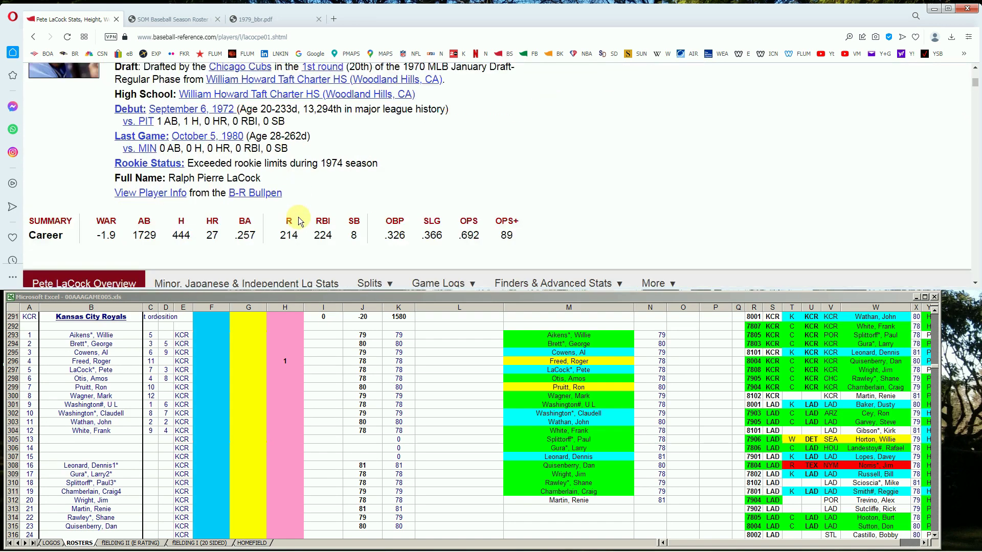
pyautogui.scroll(-1, 300, 204)
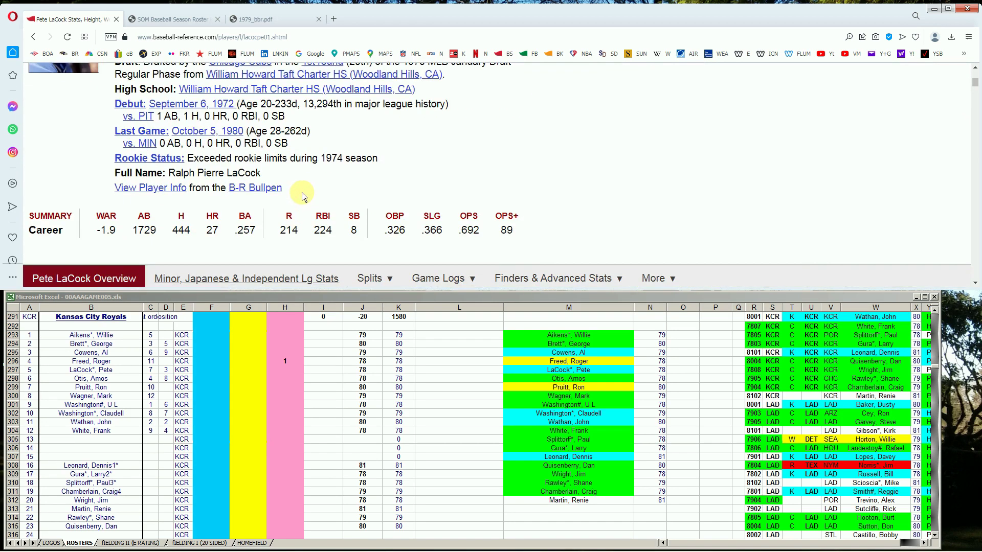
pyautogui.scroll(-10, 314, 188)
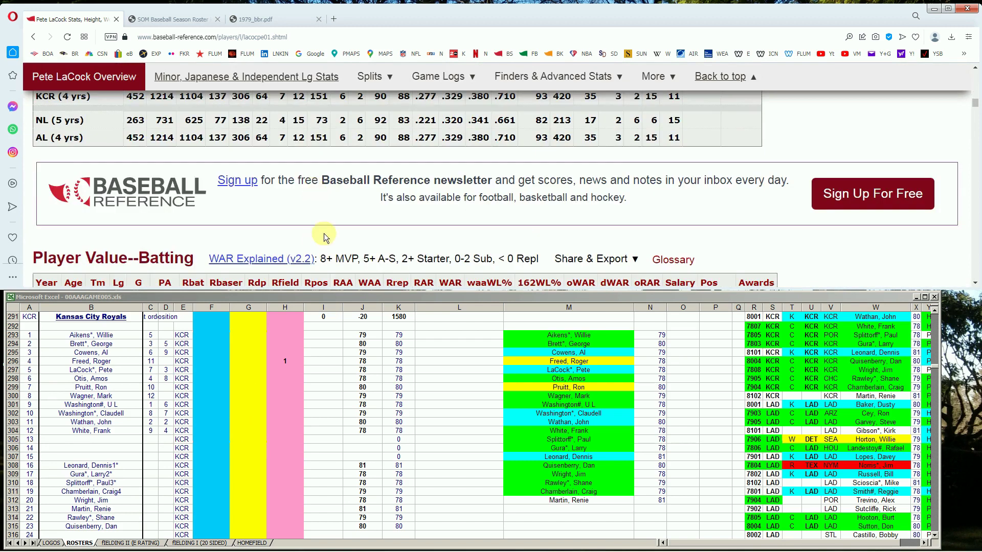
pyautogui.scroll(12, 349, 232)
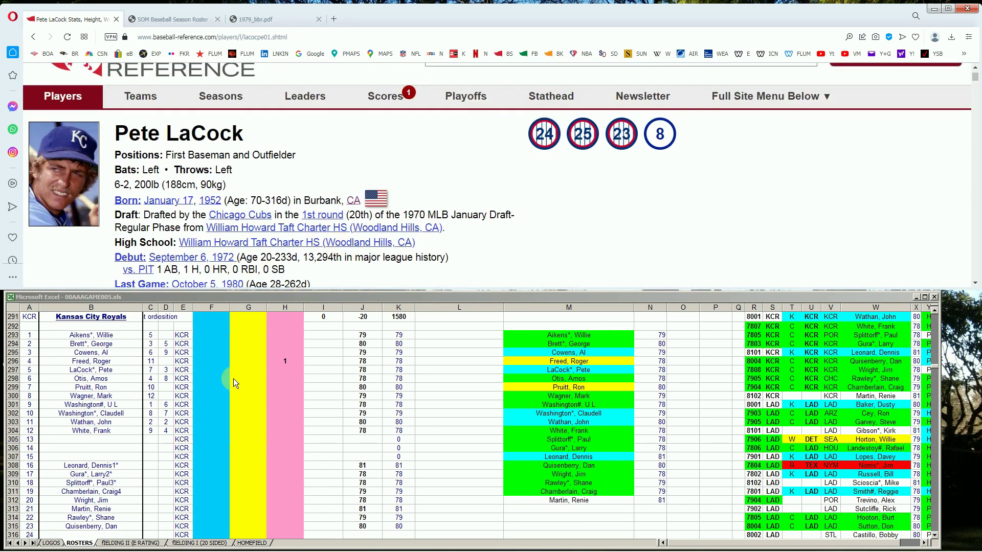
# Switch to the Excel roster and enter 10000 in the blue column F of Pete LaCock's row, cell F297
pyautogui.click(220, 387)
pyautogui.press('Left')
pyautogui.press('Left')
pyautogui.press('Down')
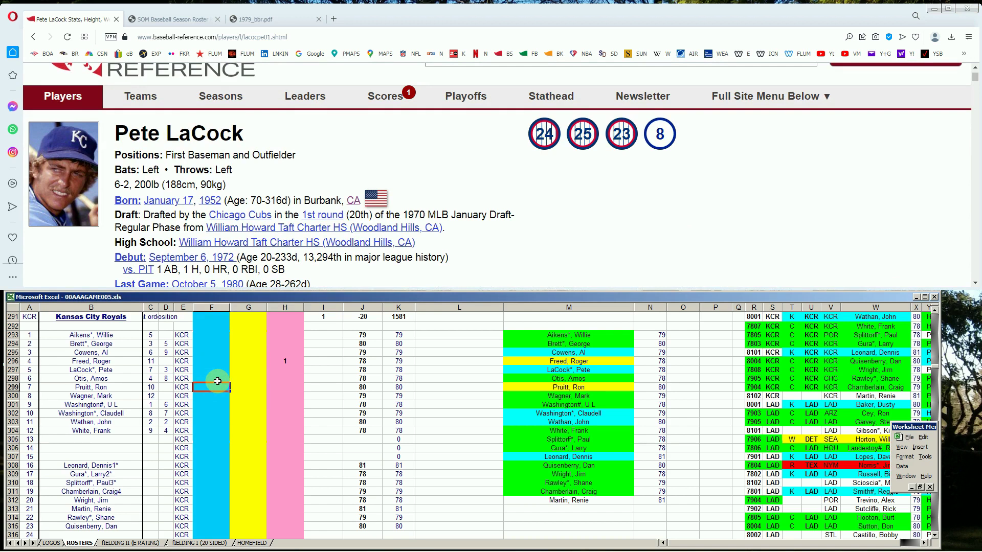
pyautogui.write('10000')
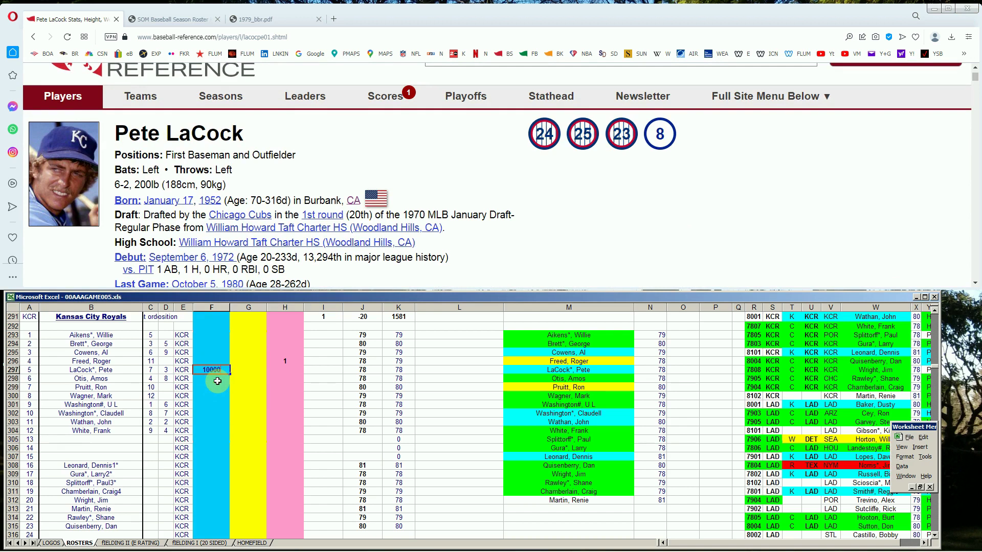
pyautogui.press('Return')
pyautogui.press('Up')
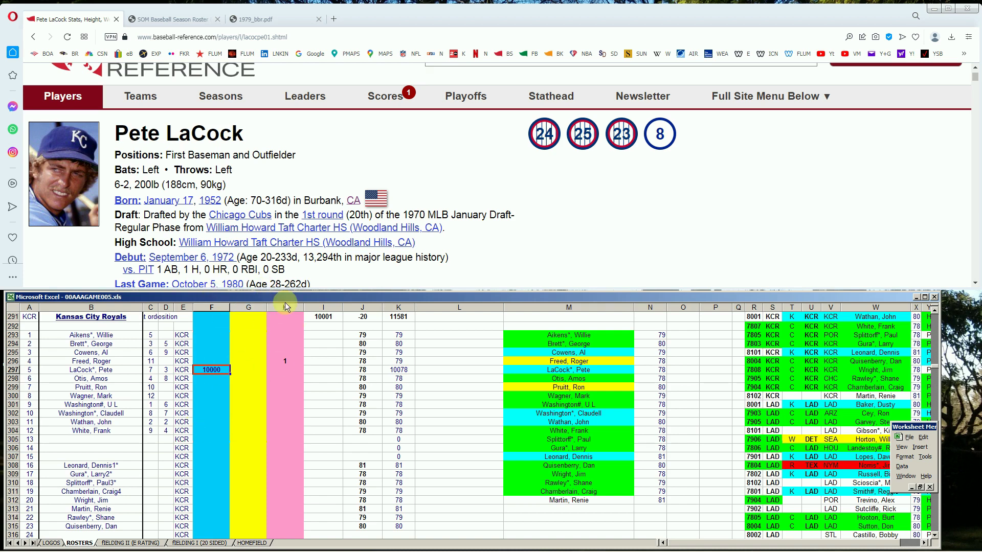
pyautogui.click(212, 342)
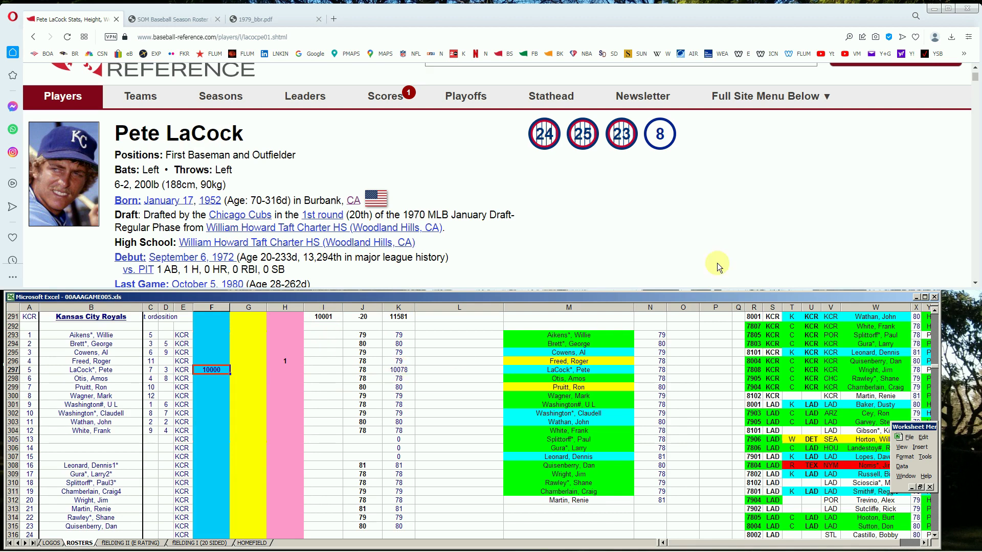
# Switch to Baseball Reference, search for "amos", open Amos Otis's page and check his yearly batting table
pyautogui.moveTo(975, 78); pyautogui.dragTo(976, 66)
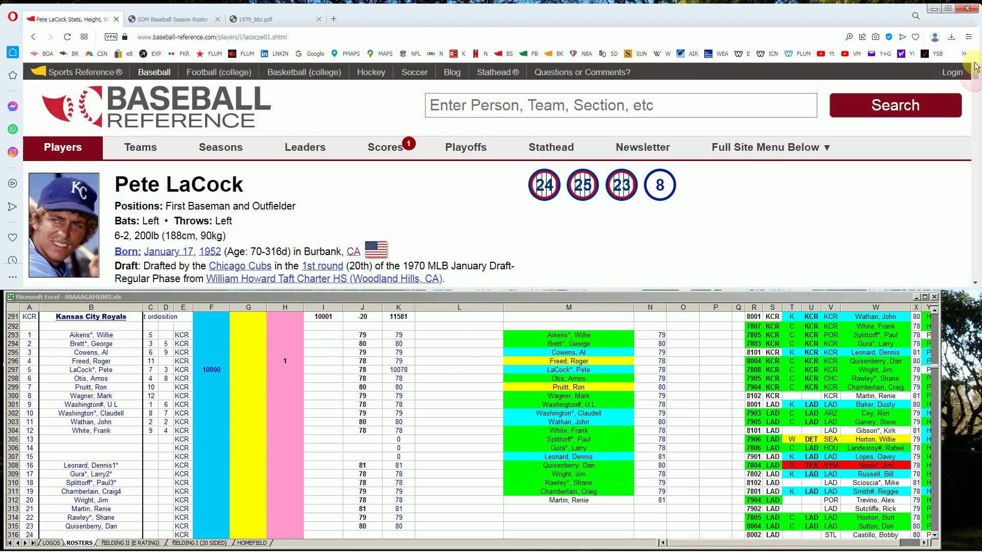
pyautogui.click(769, 106)
pyautogui.write('amos')
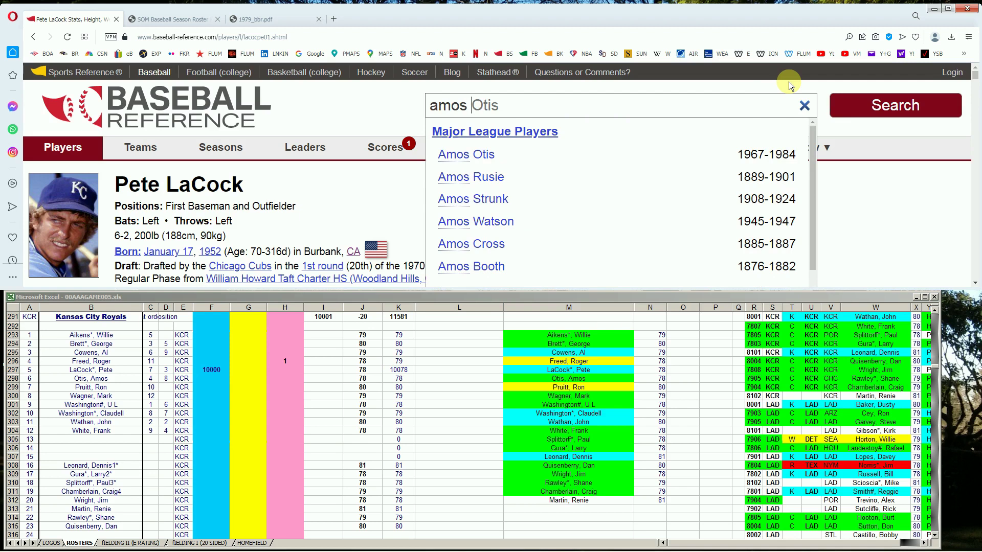
pyautogui.click(478, 156)
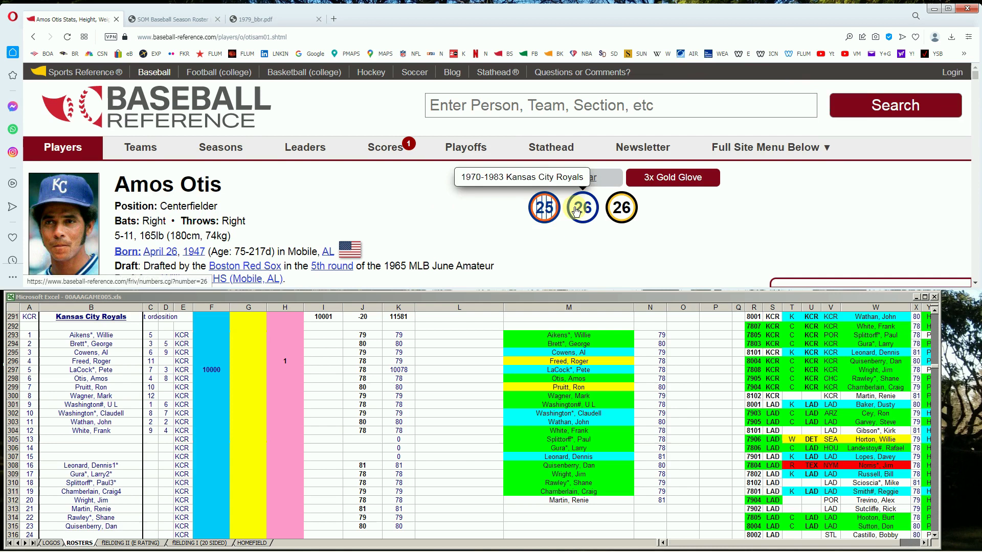
pyautogui.scroll(-10, 575, 212)
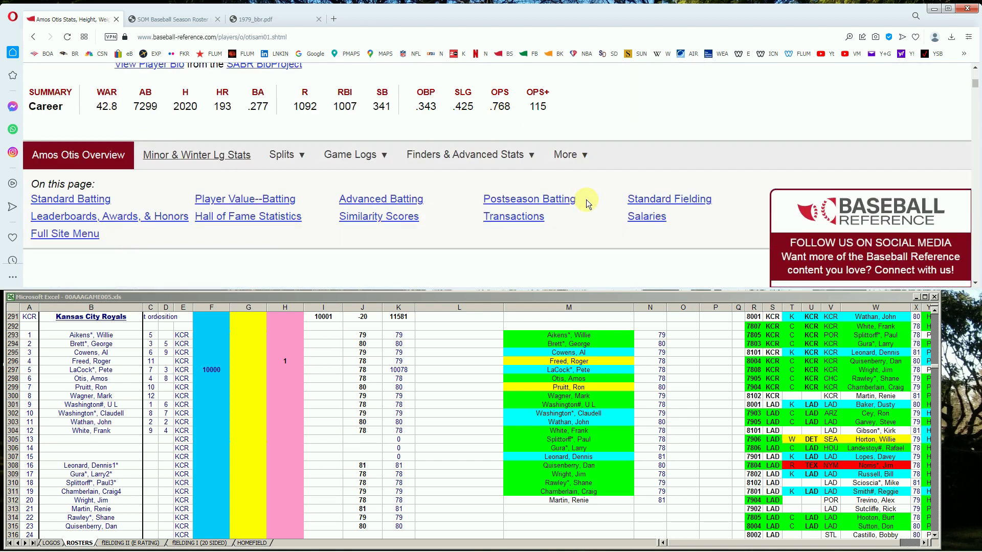
pyautogui.scroll(-4, 586, 200)
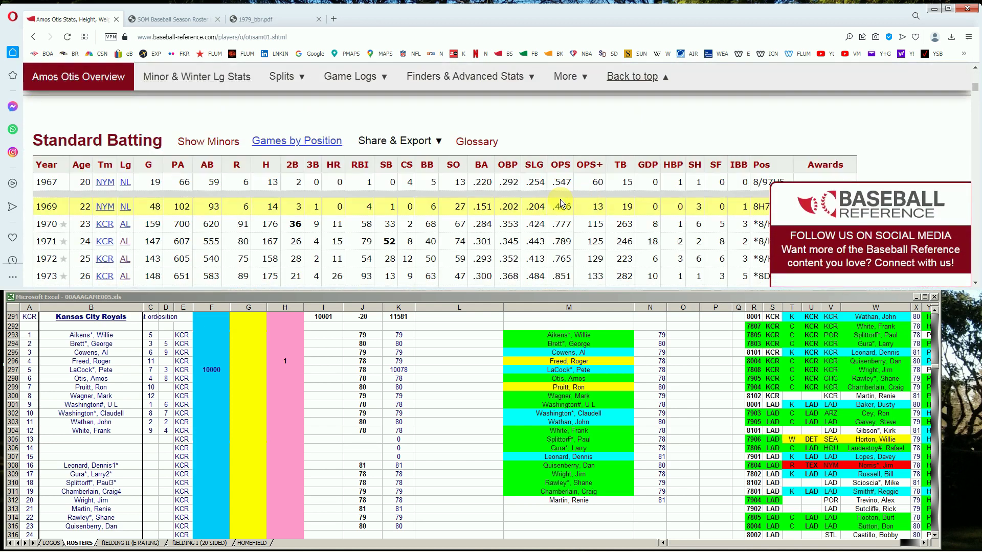
pyautogui.scroll(-4, 561, 203)
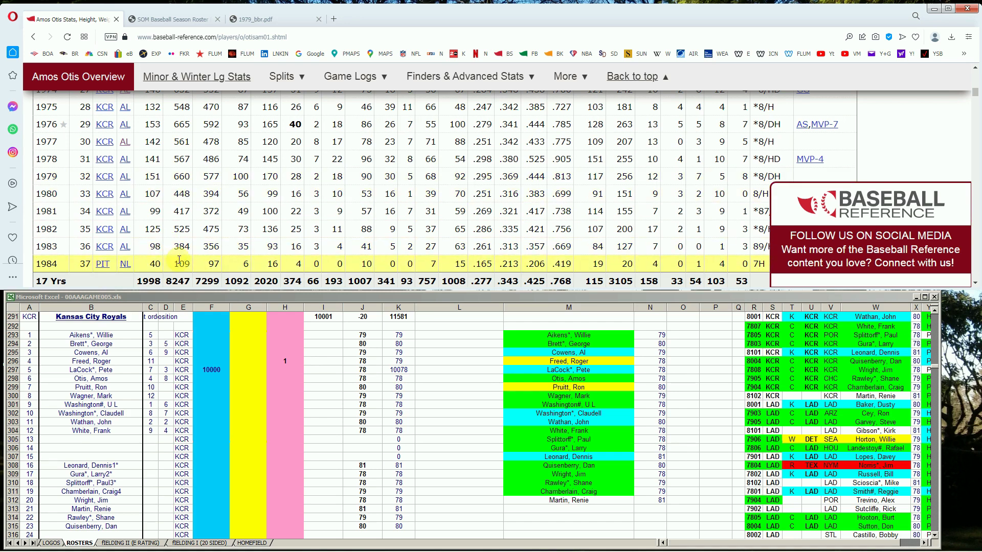
# Switch to the Excel roster and enter 10000 in the blue column F of Amos Otis's row, cell F298
pyautogui.click(211, 395)
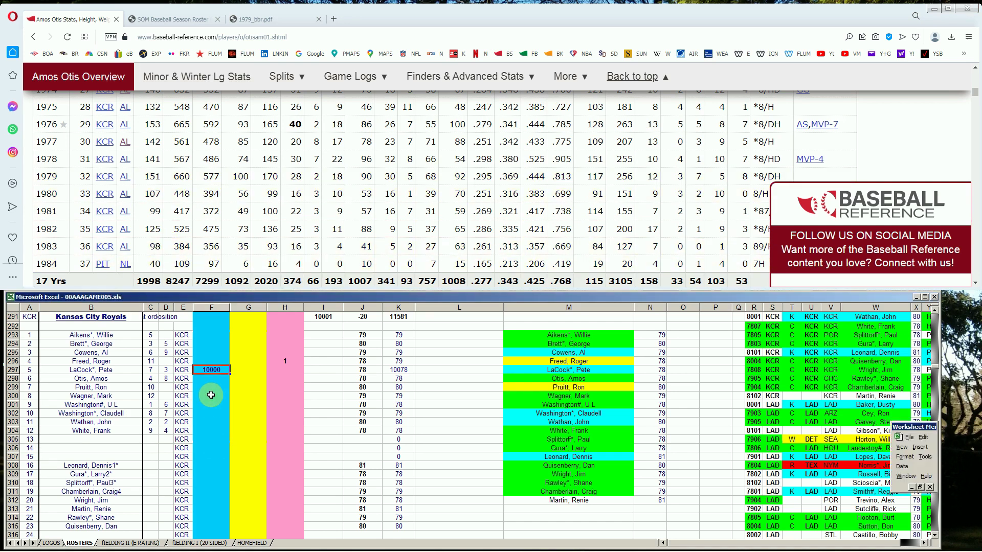
pyautogui.press('Down')
pyautogui.press('Down')
pyautogui.press('Down')
pyautogui.press('Down')
pyautogui.press('Down')
pyautogui.press('Up')
pyautogui.press('Up')
pyautogui.press('Up')
pyautogui.press('Up')
pyautogui.press('Up')
pyautogui.press('Down')
pyautogui.write('10000')
pyautogui.press('Return')
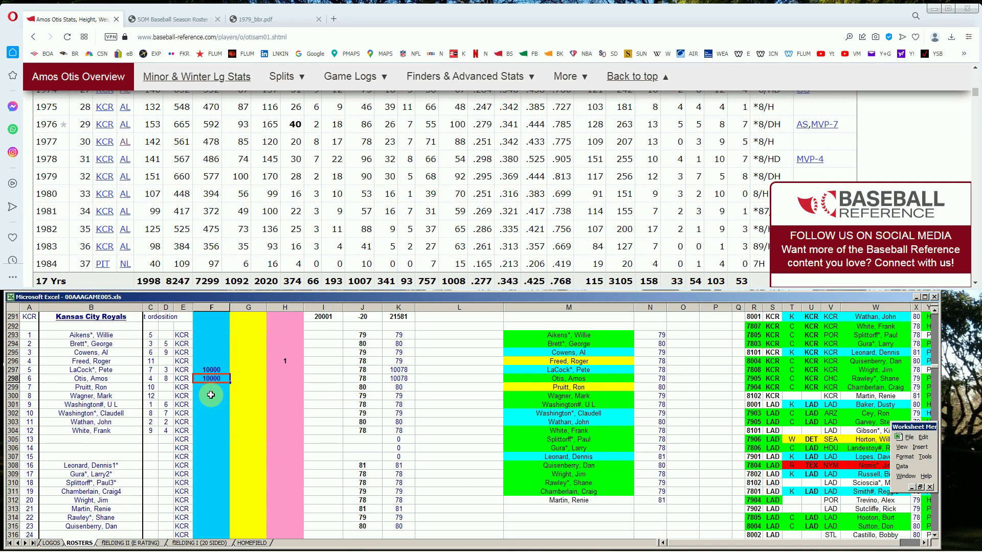
# Switch back to Baseball Reference and get its site search ready for a new player query
pyautogui.click(151, 213)
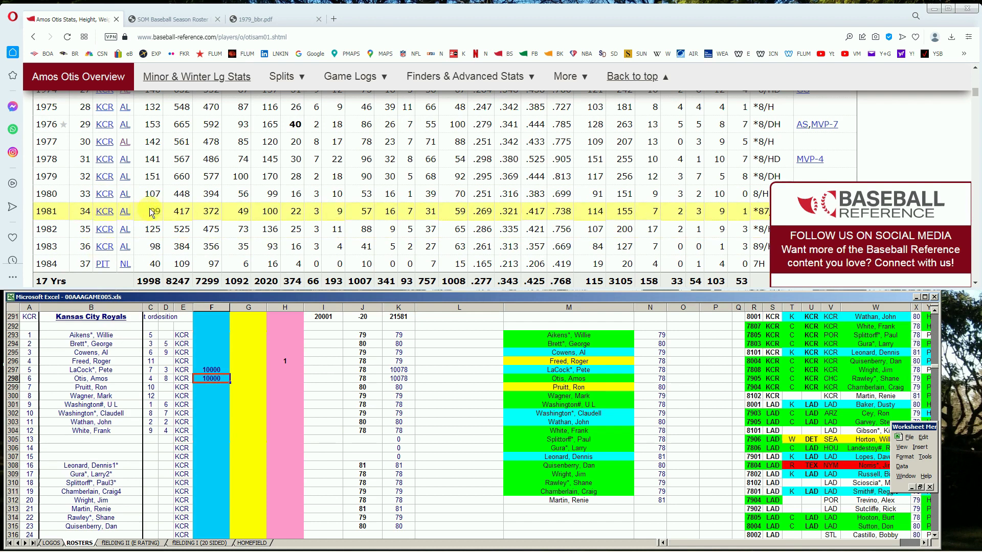
pyautogui.moveTo(975, 95); pyautogui.dragTo(976, 74)
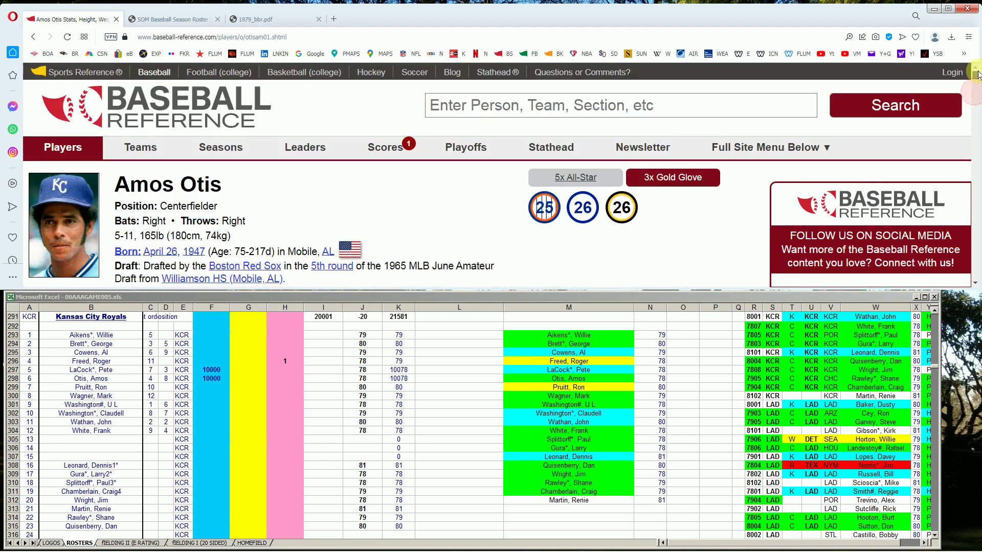
pyautogui.click(804, 96)
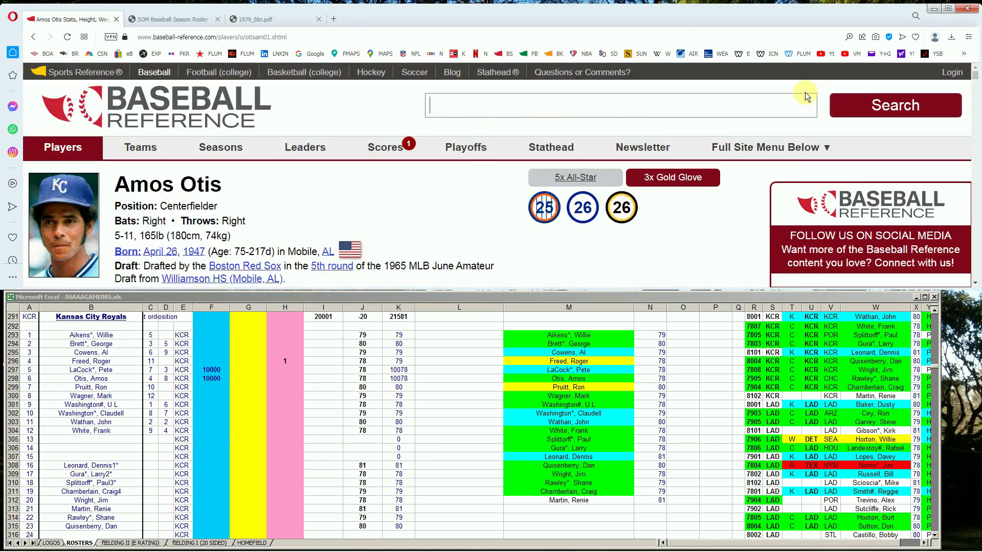
pyautogui.write('u.k')
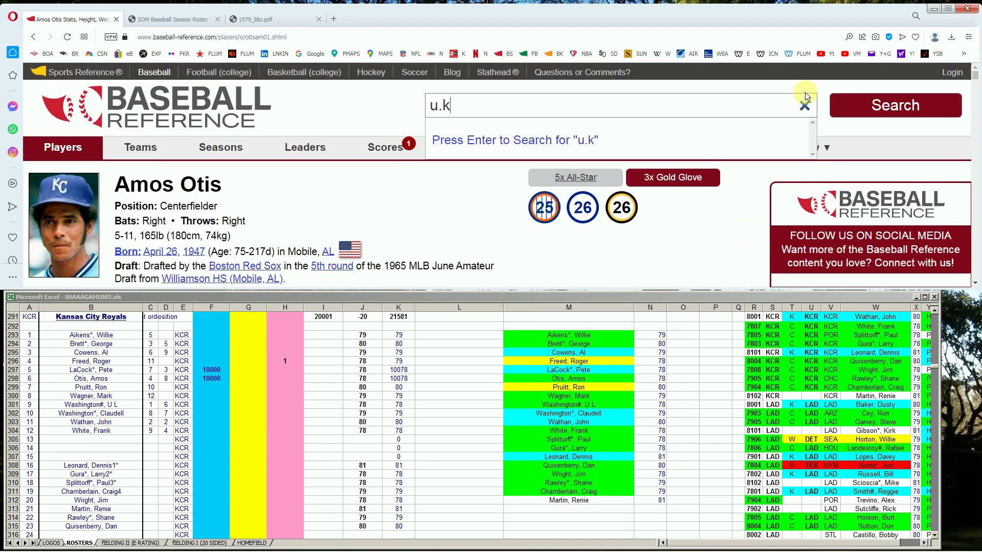
pyautogui.press('BackSpace')
pyautogui.write('l.')
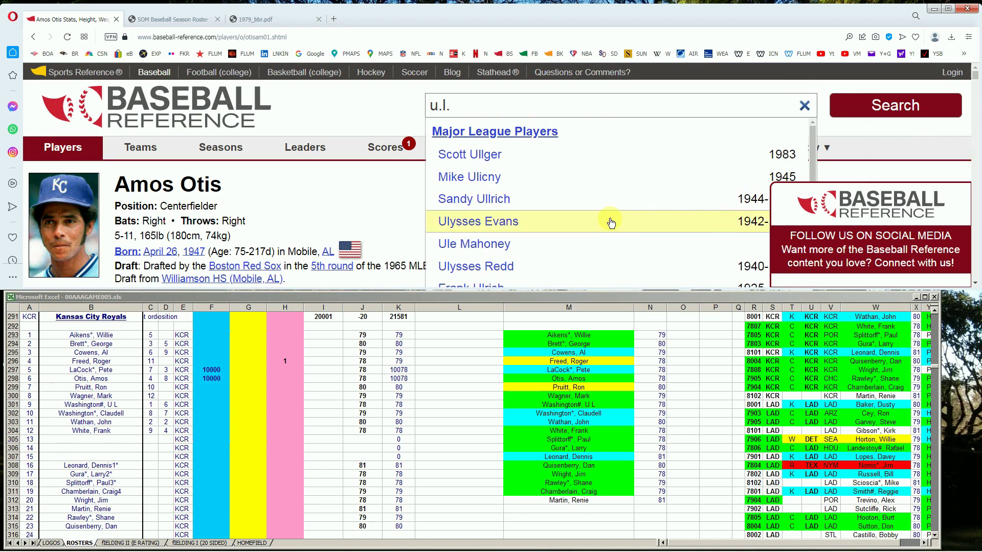
pyautogui.press('BackSpace')
pyautogui.press('BackSpace')
pyautogui.write('l')
pyautogui.press('BackSpace')
pyautogui.press('BackSpace')
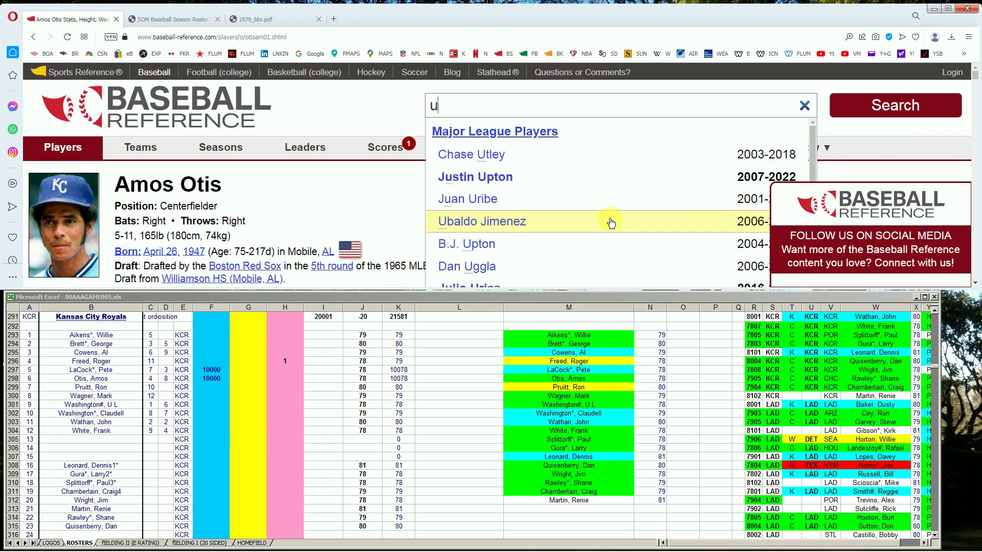
# Search Baseball Reference for "U L", open U L Washington's page and check his yearly batting table
pyautogui.write('washig')
pyautogui.press('BackSpace')
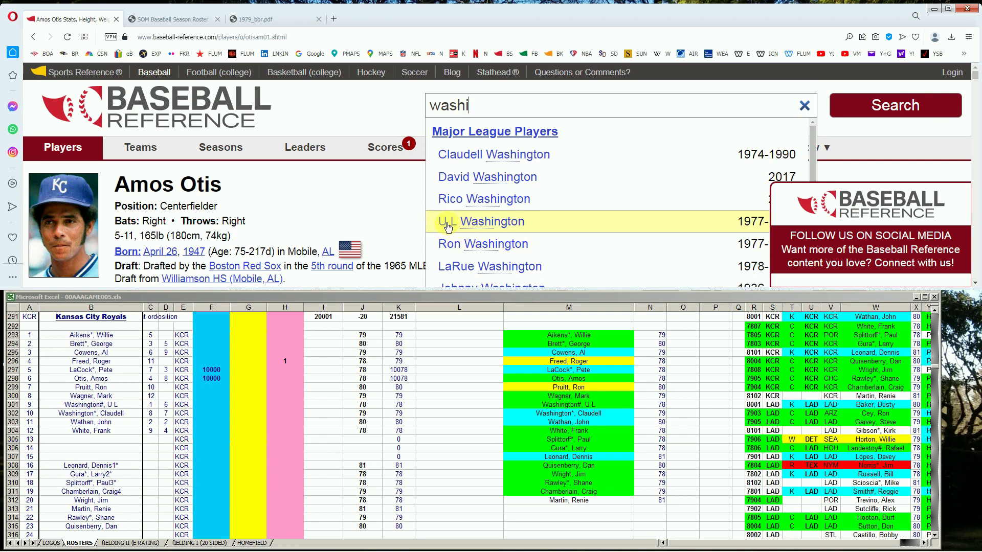
pyautogui.moveTo(480, 105); pyautogui.dragTo(385, 107)
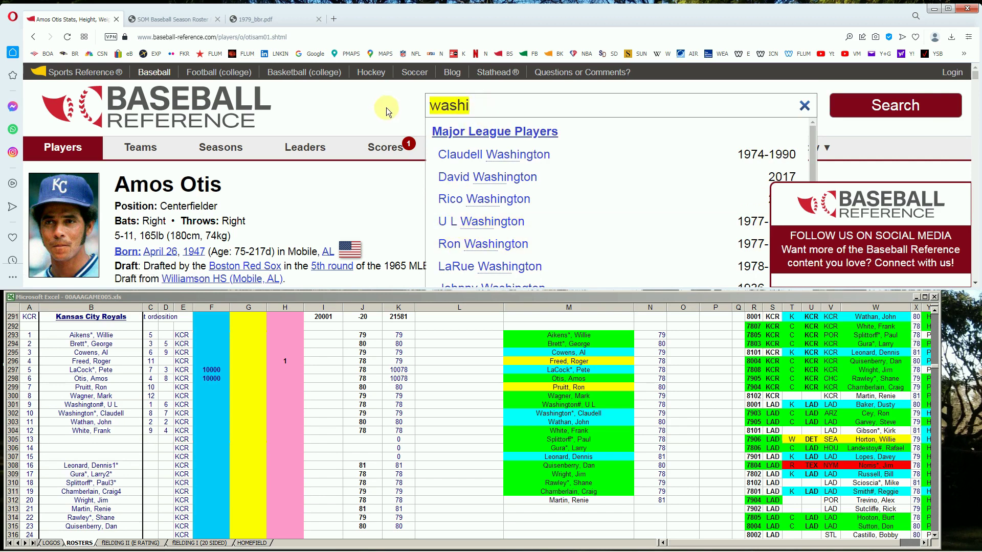
pyautogui.write('U L')
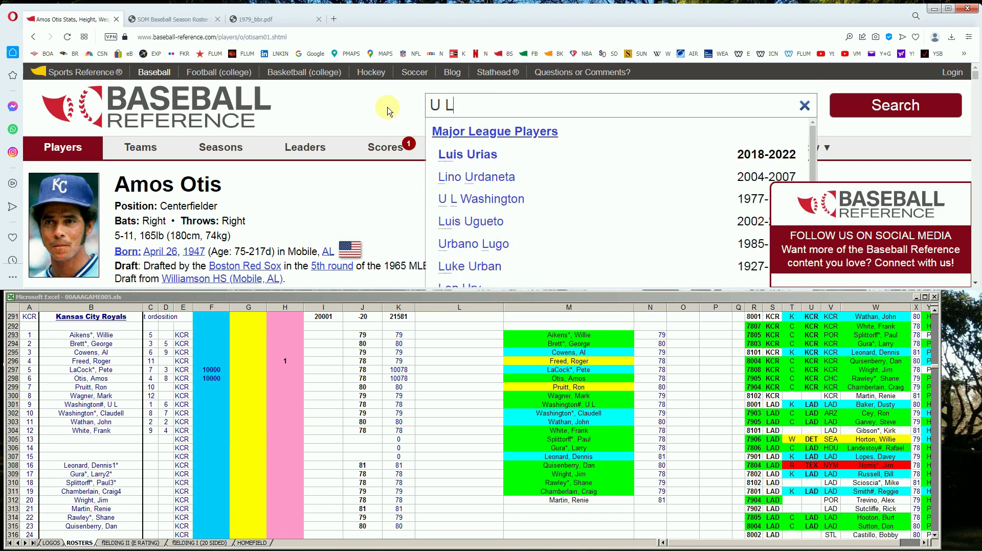
pyautogui.click(467, 199)
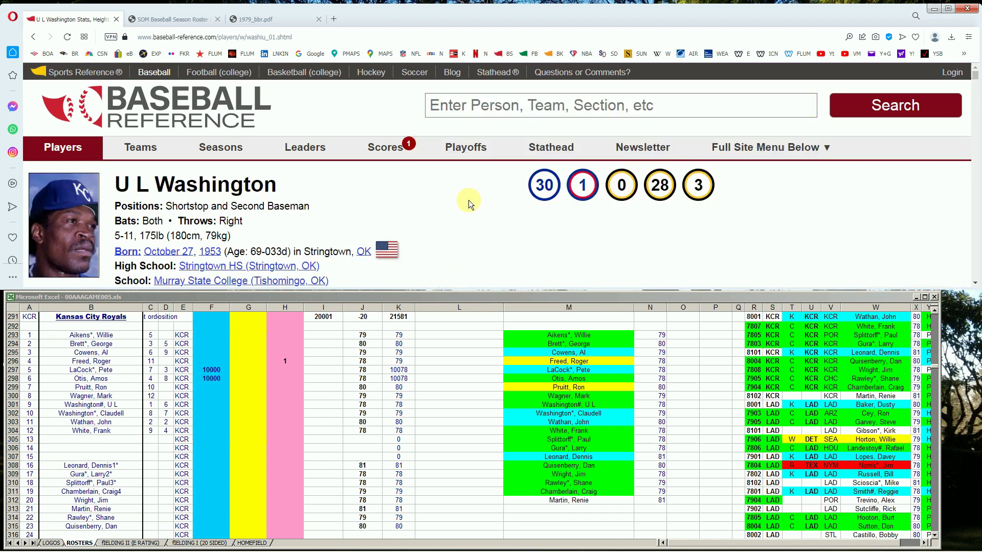
pyautogui.scroll(-2, 468, 200)
pyautogui.scroll(-10, 554, 190)
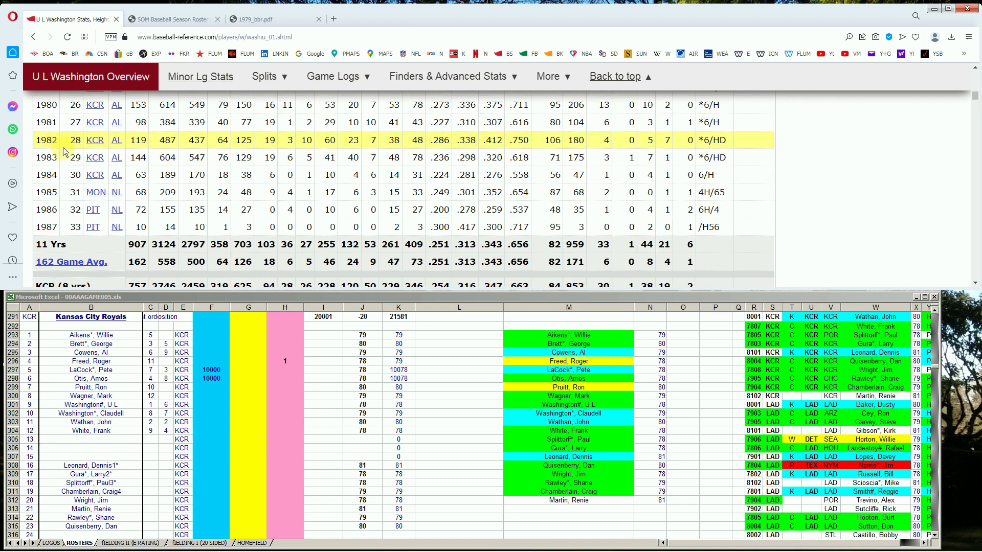
# Switch to the Excel roster and, in U L Washington's row, enter 10000 in cell F301 and 82! in cell I301
pyautogui.click(211, 390)
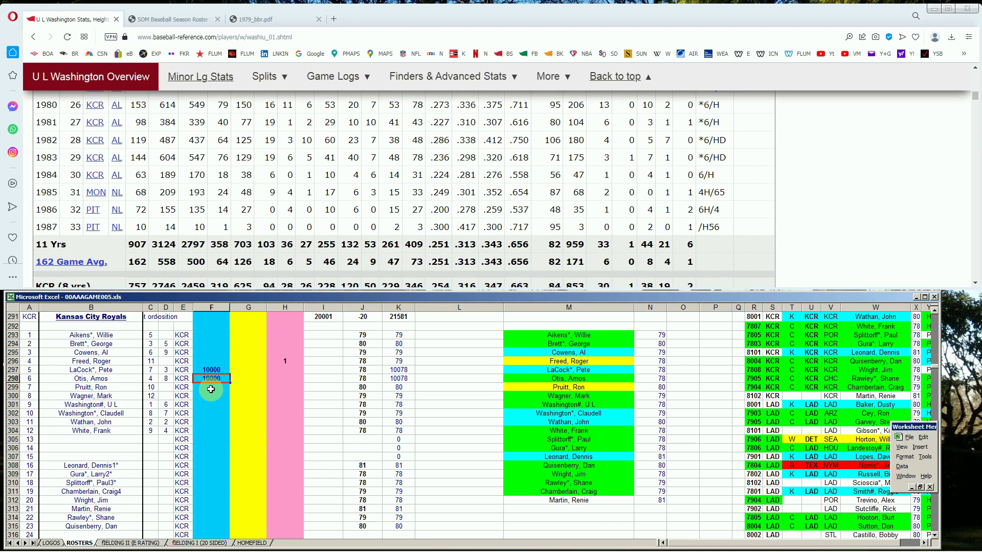
pyautogui.press('Down')
pyautogui.press('Down')
pyautogui.press('Down')
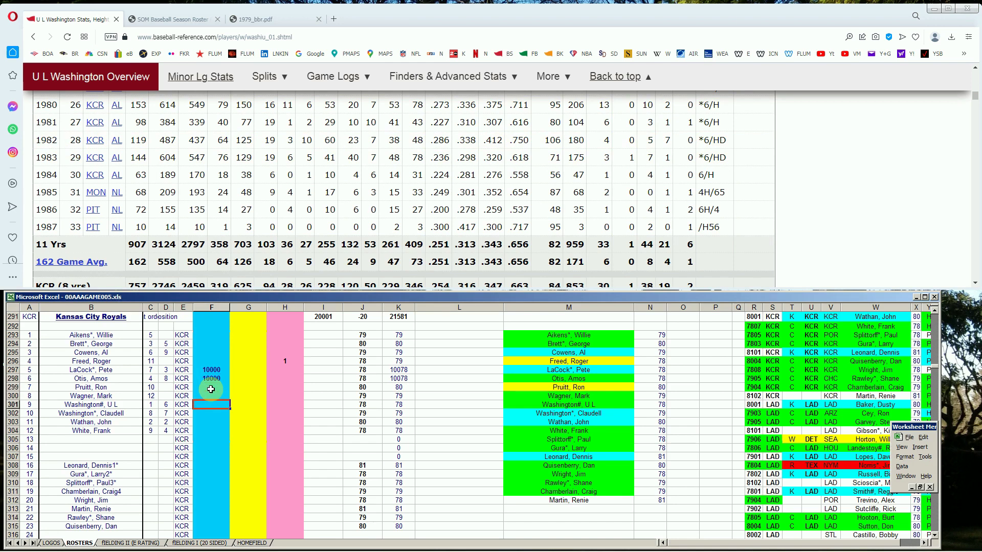
pyautogui.write('10000')
pyautogui.press('Right')
pyautogui.press('Right')
pyautogui.press('Right')
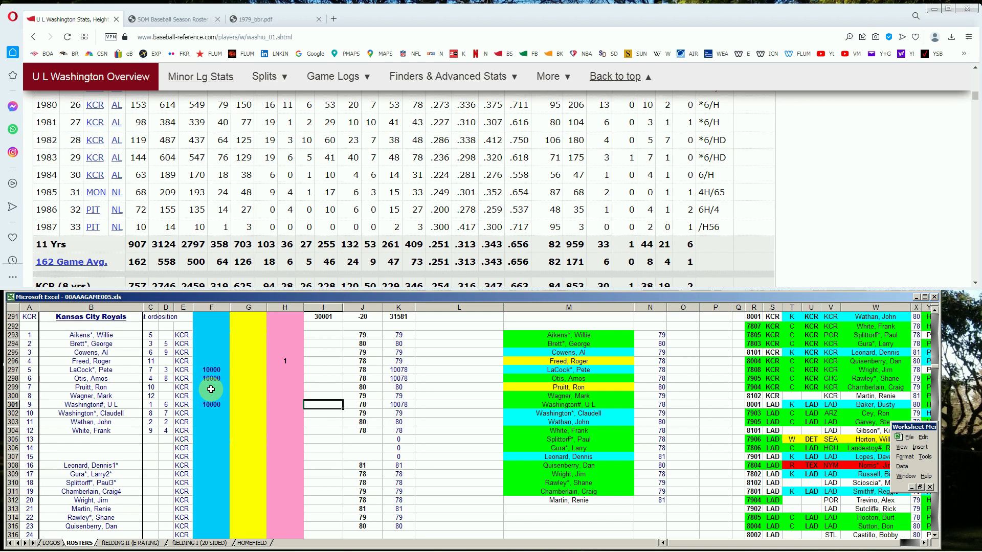
pyautogui.write('82!')
pyautogui.press('Return')
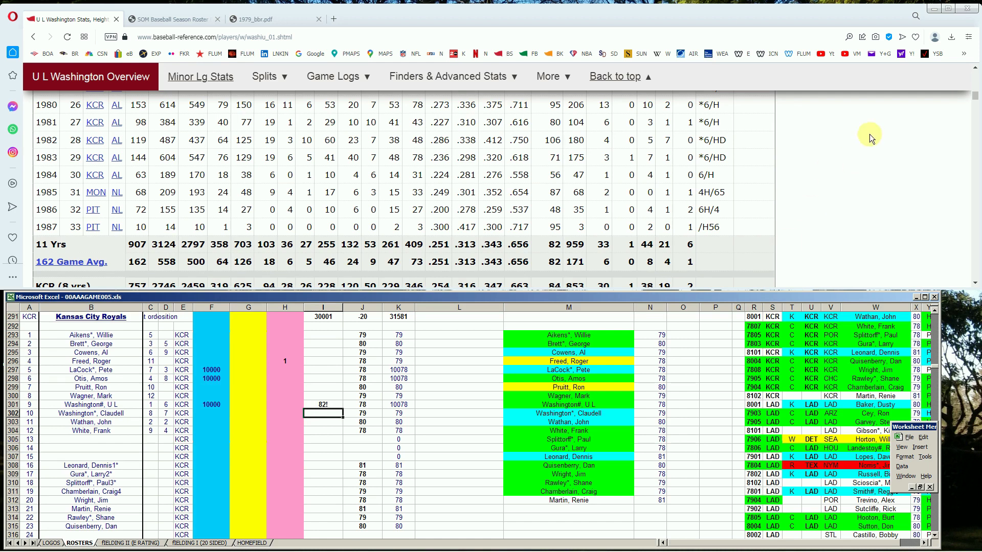
# Switch to Baseball Reference, search for "frank wh", open Frank White's page and check his teams in the yearly batting table
pyautogui.click(976, 97)
pyautogui.moveTo(976, 97); pyautogui.dragTo(976, 71)
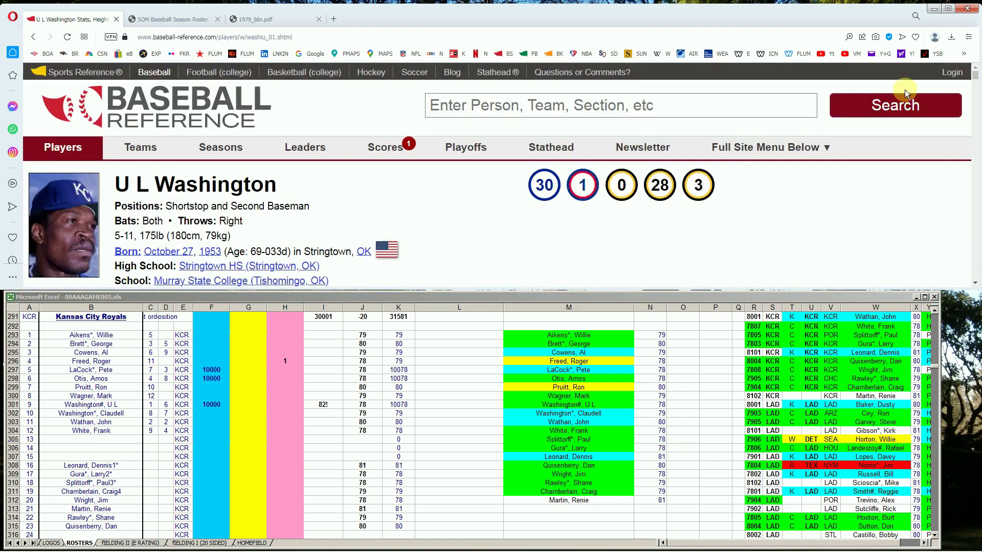
pyautogui.click(816, 99)
pyautogui.write('frank wh')
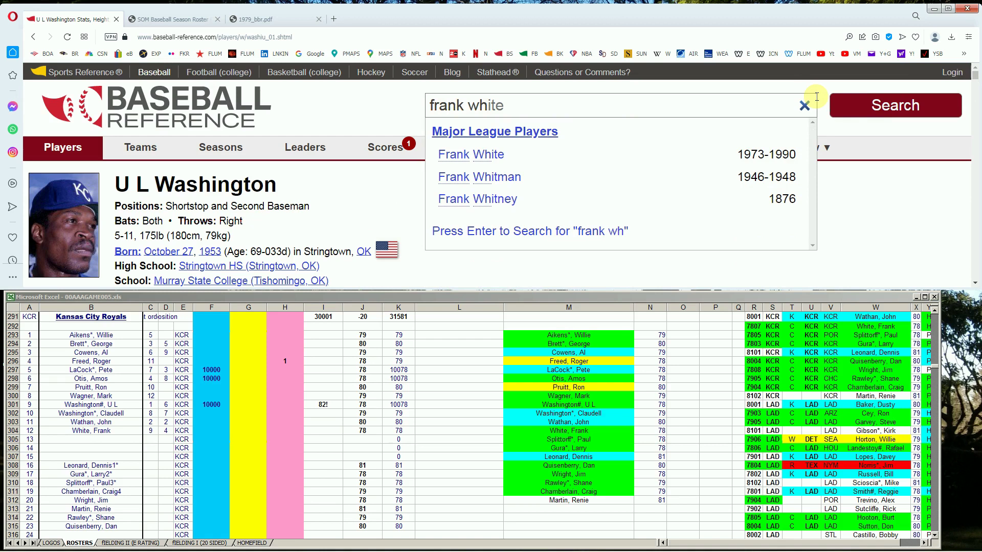
pyautogui.click(468, 156)
pyautogui.scroll(-15, 479, 188)
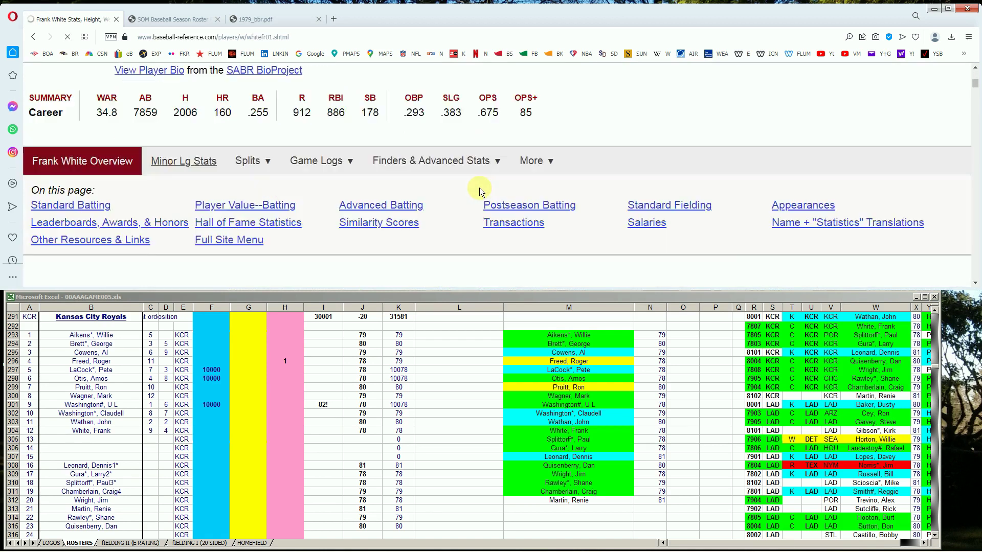
pyautogui.scroll(-2, 479, 188)
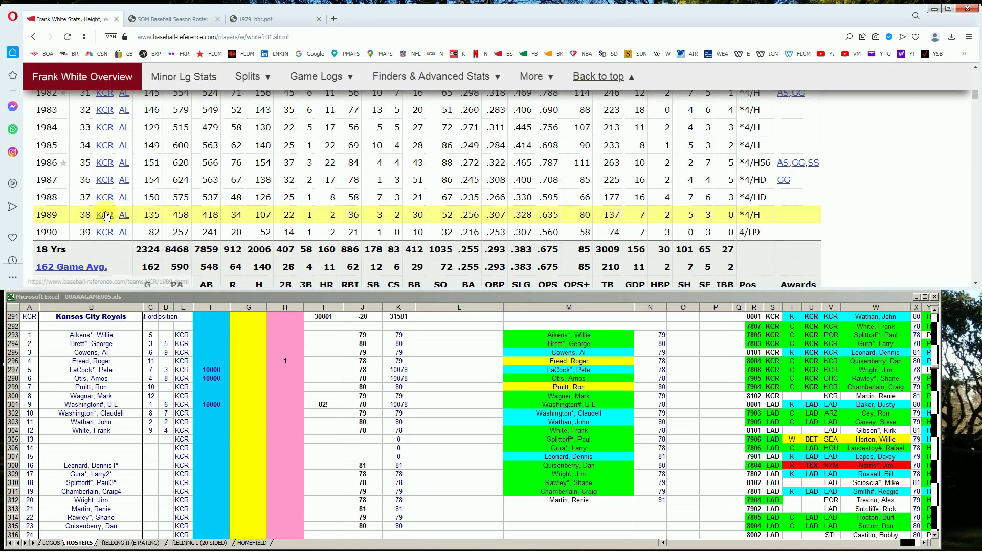
pyautogui.scroll(3, 72, 207)
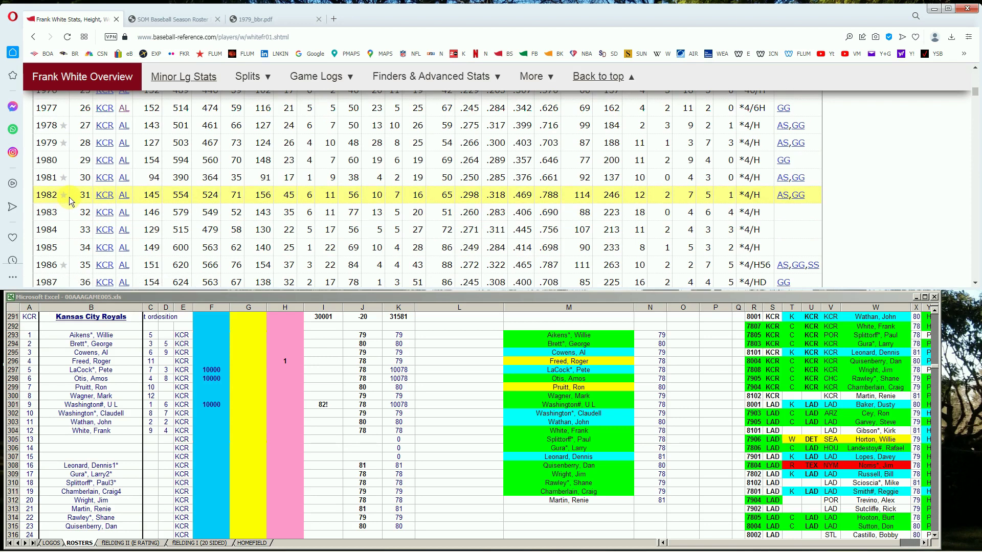
pyautogui.click(228, 405)
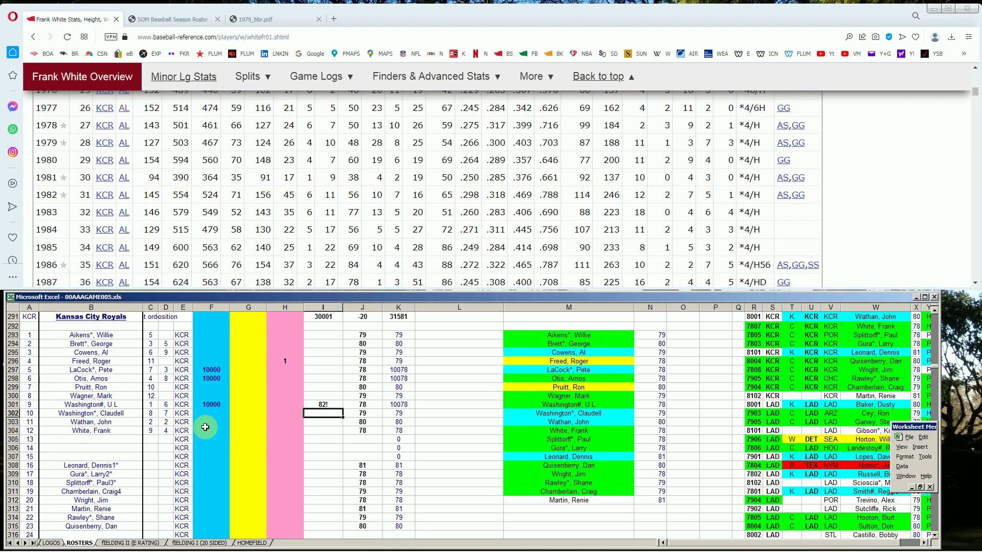
pyautogui.click(213, 423)
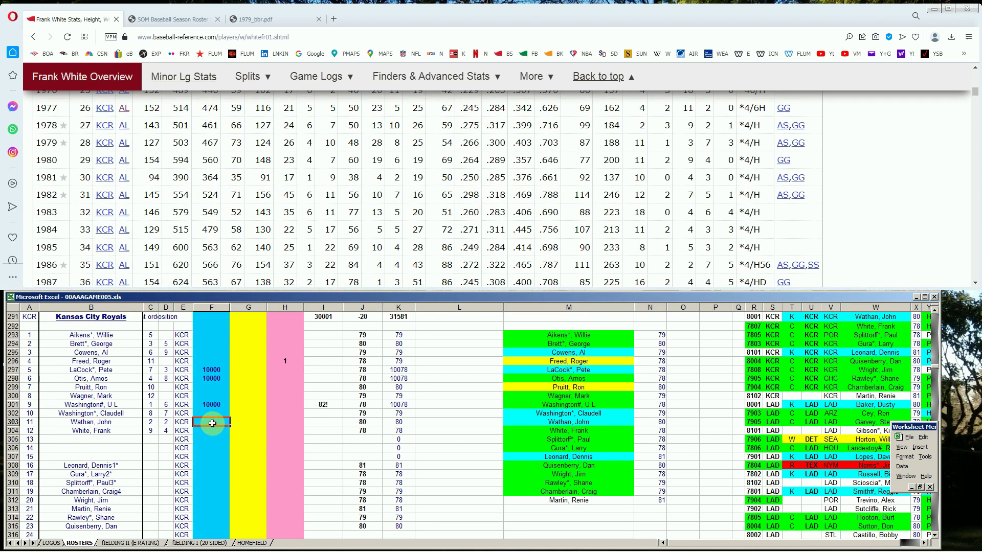
pyautogui.press('Return')
pyautogui.write('10000')
pyautogui.press('Tab')
pyautogui.press('Tab')
pyautogui.press('Tab')
pyautogui.write('82')
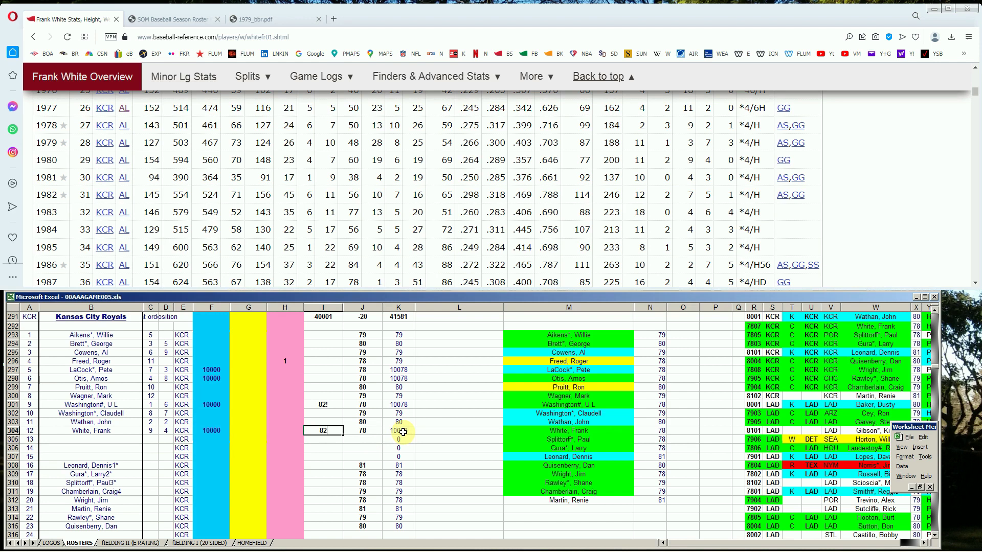
pyautogui.write('!')
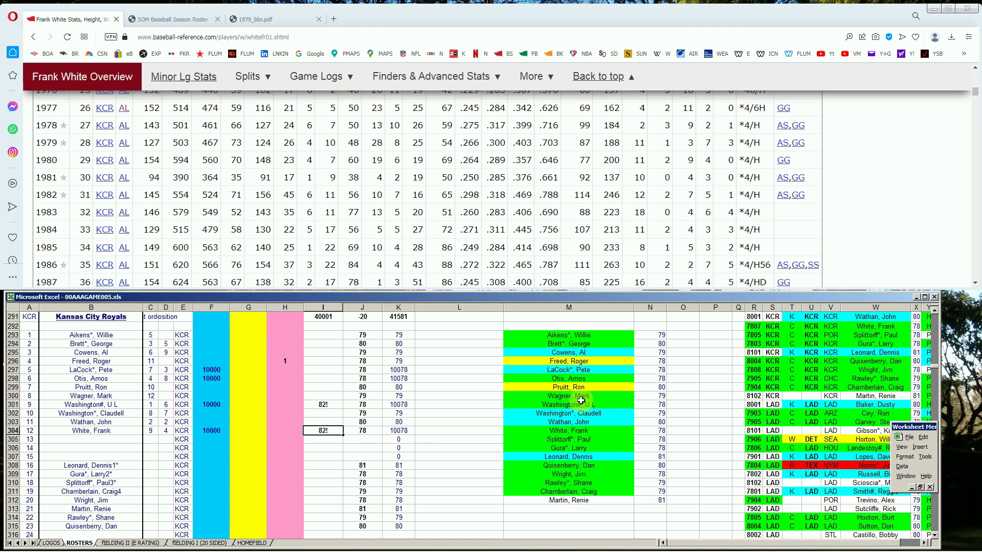
pyautogui.press('Left')
# Compare the marks in U L Washington's and Frank White's rows, and review the blue column F entries above them
pyautogui.press('Left')
pyautogui.press('Left')
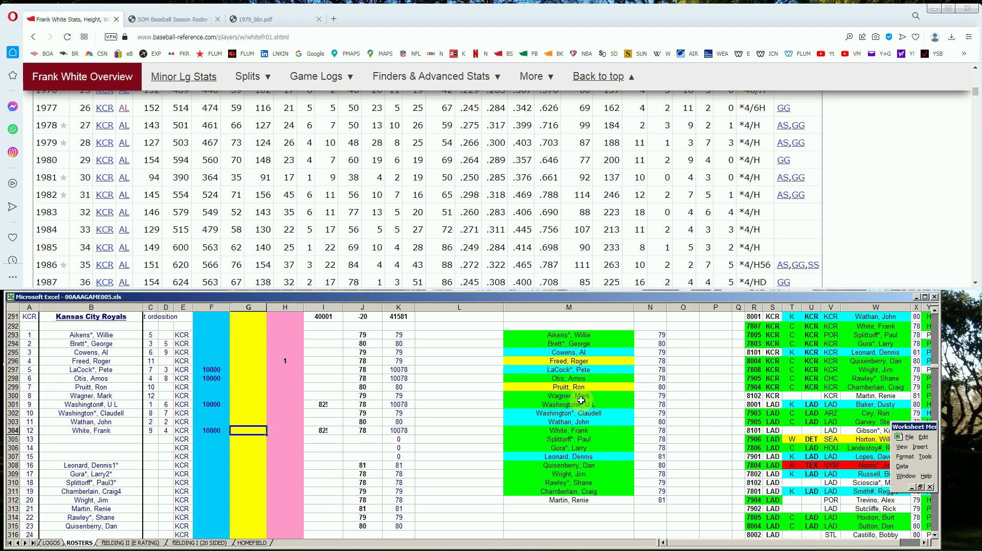
pyautogui.press('Up')
pyautogui.press('Up')
pyautogui.press('Up')
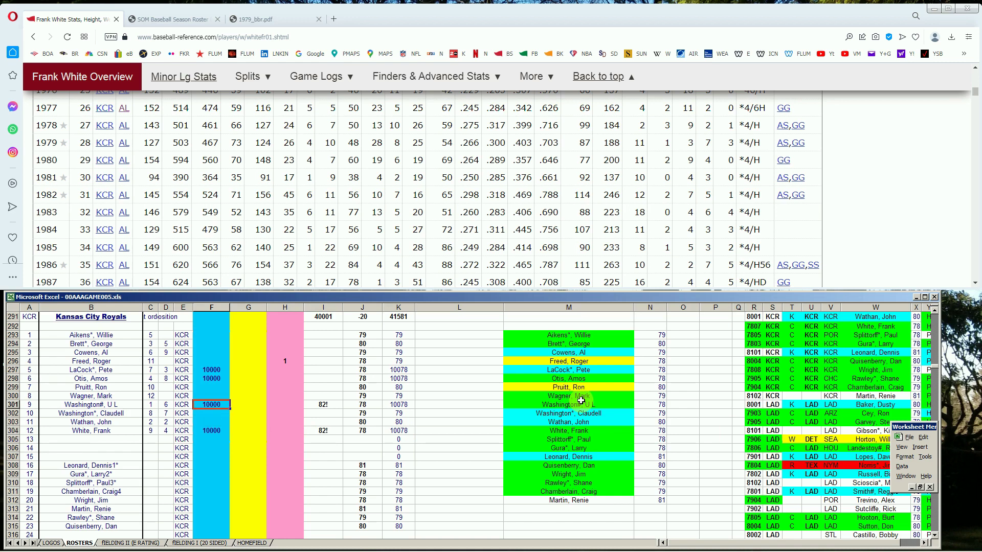
pyautogui.press('Left')
pyautogui.press('Left')
pyautogui.press('Right')
pyautogui.press('Right')
pyautogui.press('Down')
pyautogui.press('Down')
pyautogui.press('Down')
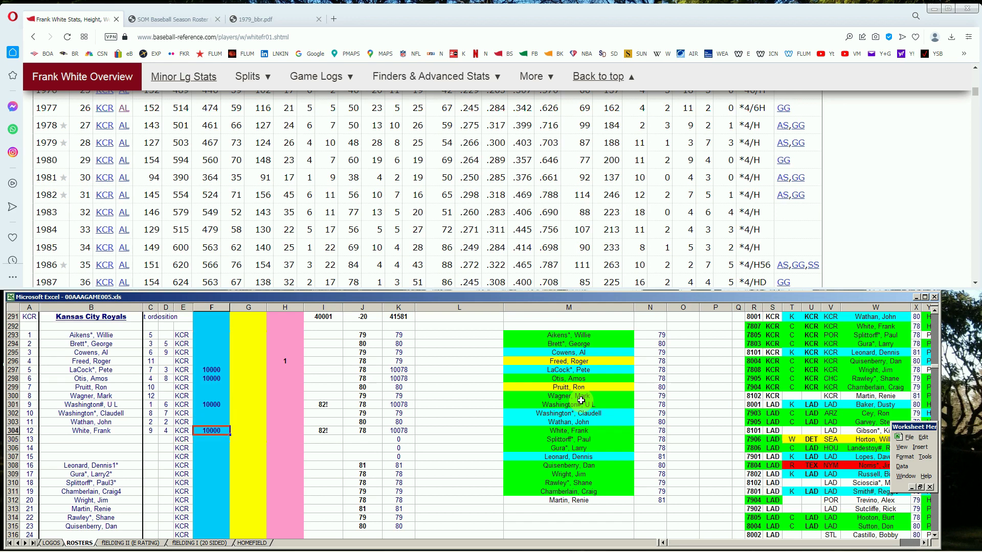
pyautogui.press('Left')
pyautogui.press('Left')
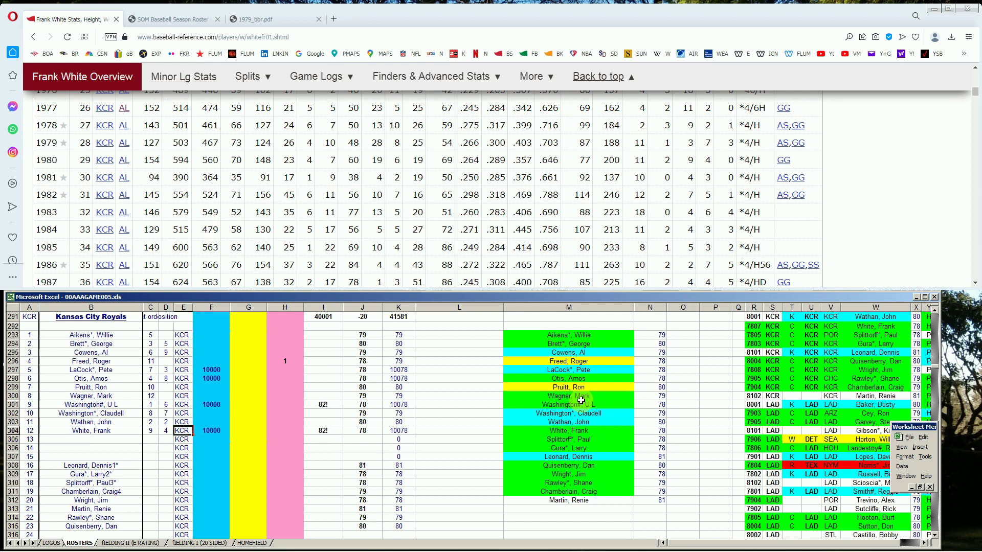
pyautogui.press('Up')
pyautogui.press('Up')
pyautogui.press('Up')
pyautogui.press('Right')
pyautogui.press('Right')
pyautogui.press('Right')
pyautogui.press('Right')
pyautogui.press('Right')
pyautogui.press('Left')
pyautogui.press('Left')
pyautogui.press('Left')
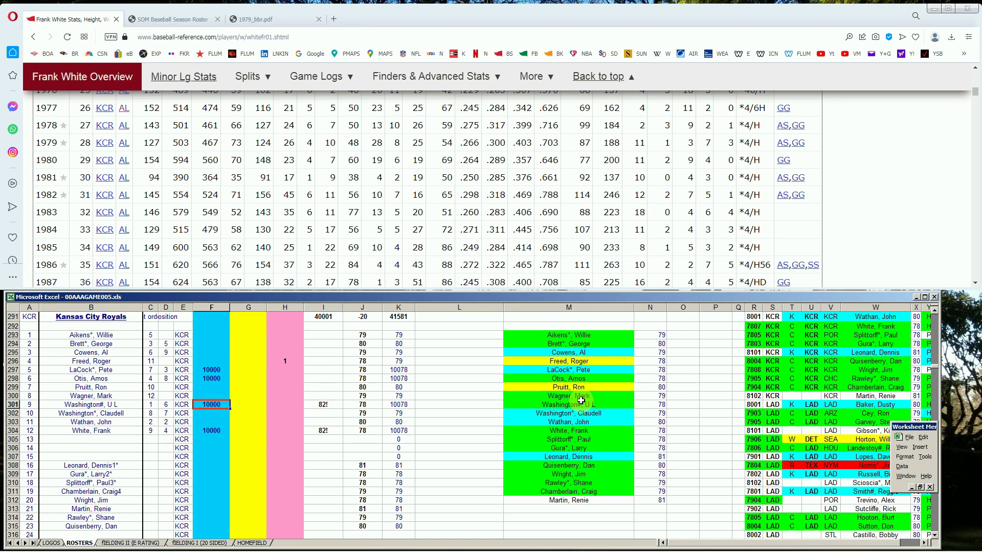
pyautogui.press('Up')
pyautogui.press('Up')
pyautogui.press('Up')
pyautogui.press('Up')
pyautogui.press('Down')
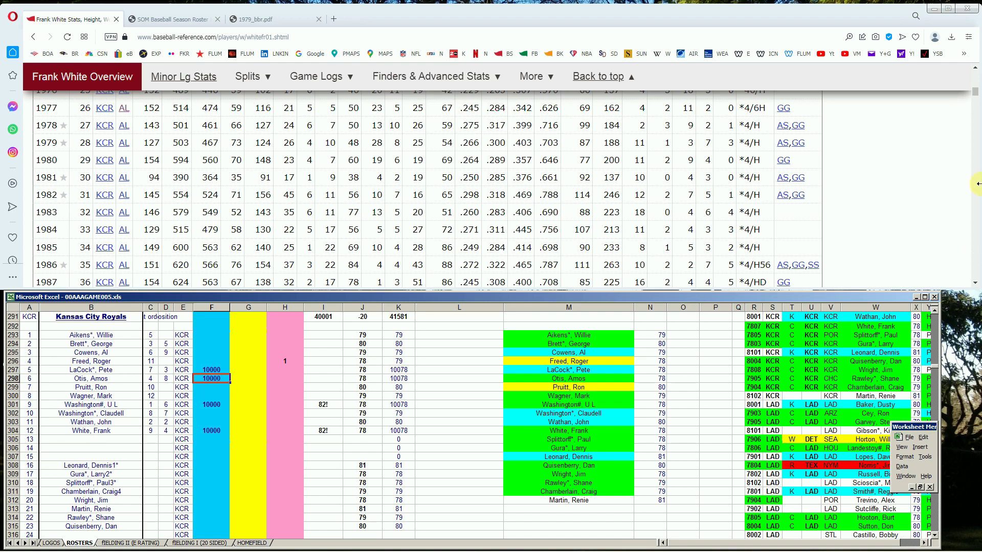
# Switch to Baseball Reference, search for "gura", open Larry Gura's page and check his yearly pitching table
pyautogui.click(969, 78)
pyautogui.click(745, 106)
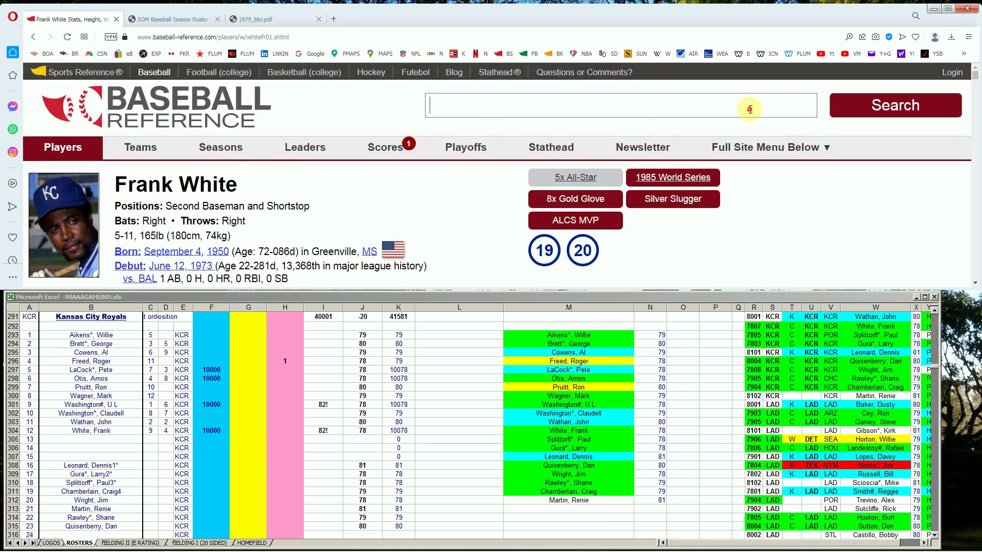
pyautogui.write('gura')
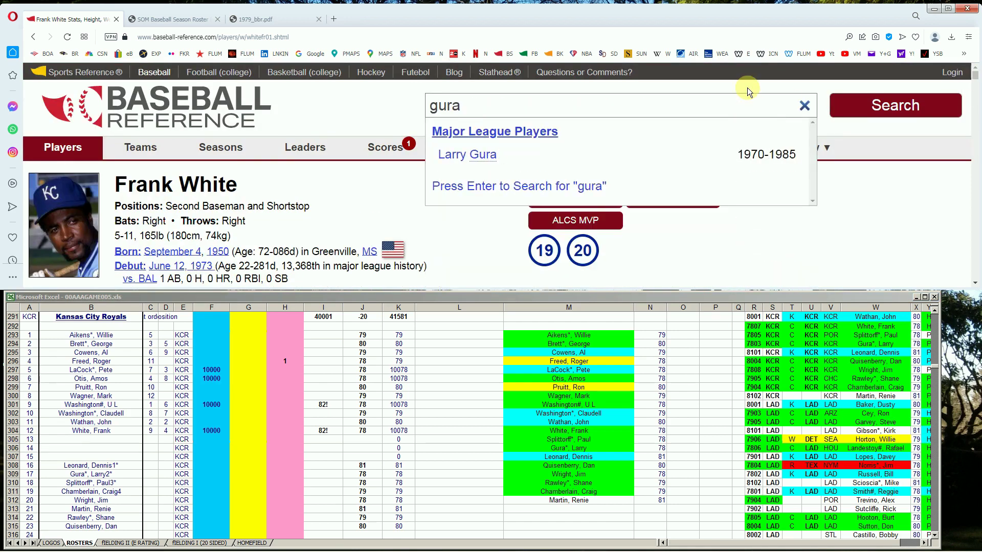
pyautogui.click(488, 151)
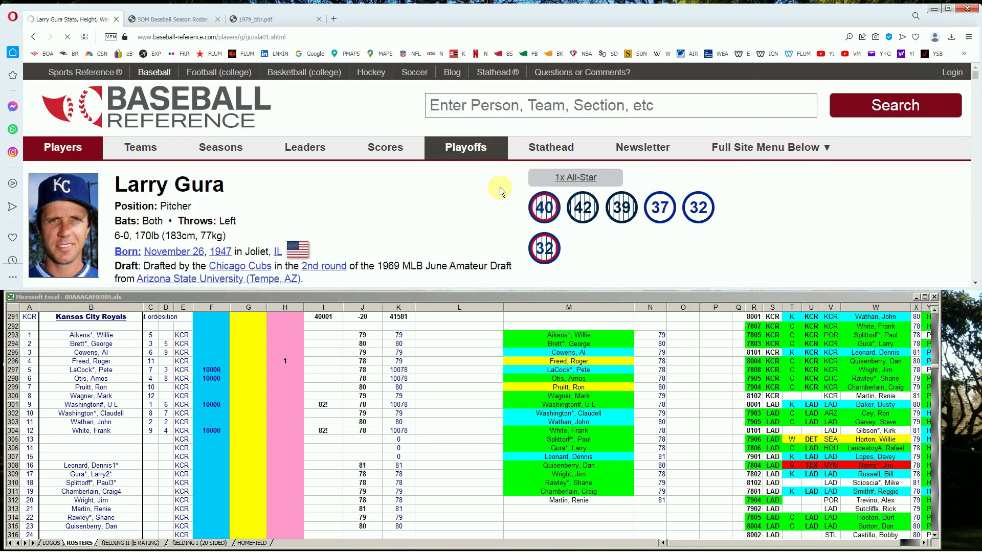
pyautogui.scroll(-10, 500, 192)
pyautogui.scroll(-3, 503, 192)
pyautogui.click(66, 244)
pyautogui.scroll(-2, 66, 244)
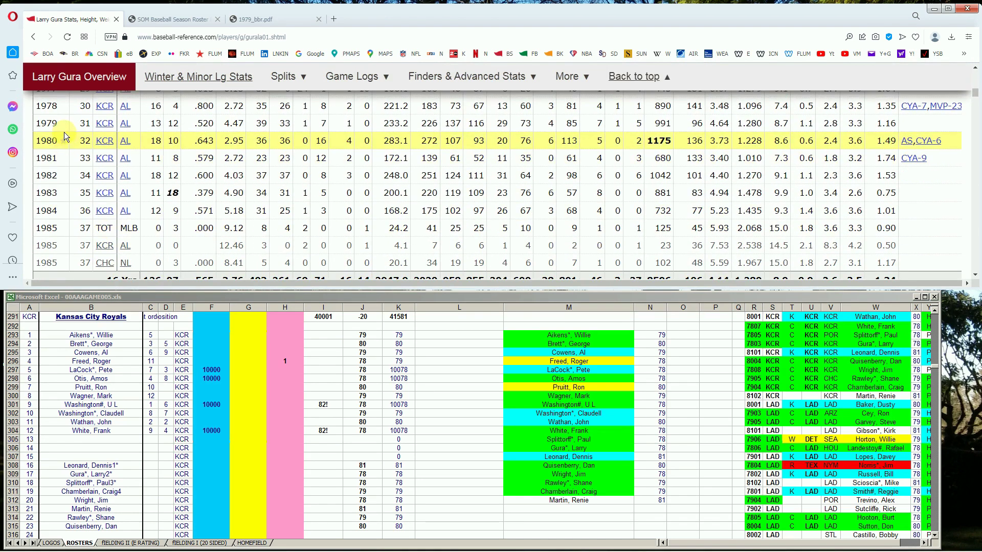
pyautogui.moveTo(245, 164)
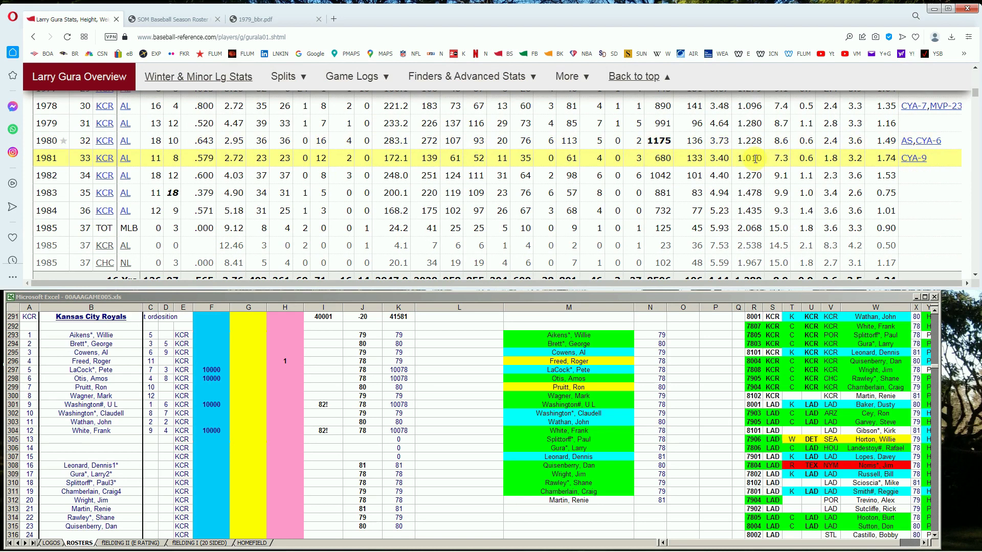
# Switch to the Excel roster and enter 10000 in the blue column F of Larry Gura's row, cell F309
pyautogui.click(207, 473)
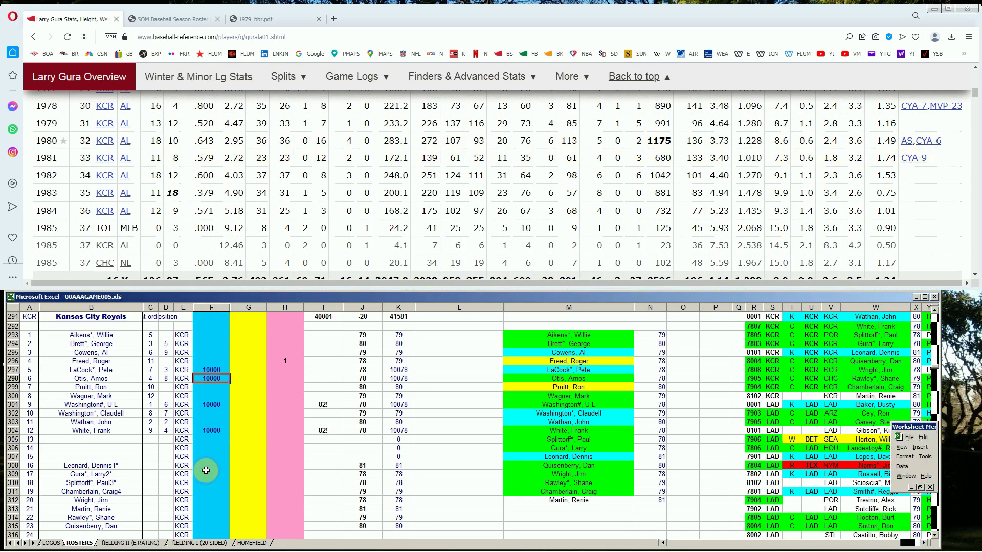
pyautogui.click(204, 473)
pyautogui.write('10000')
pyautogui.press('Tab')
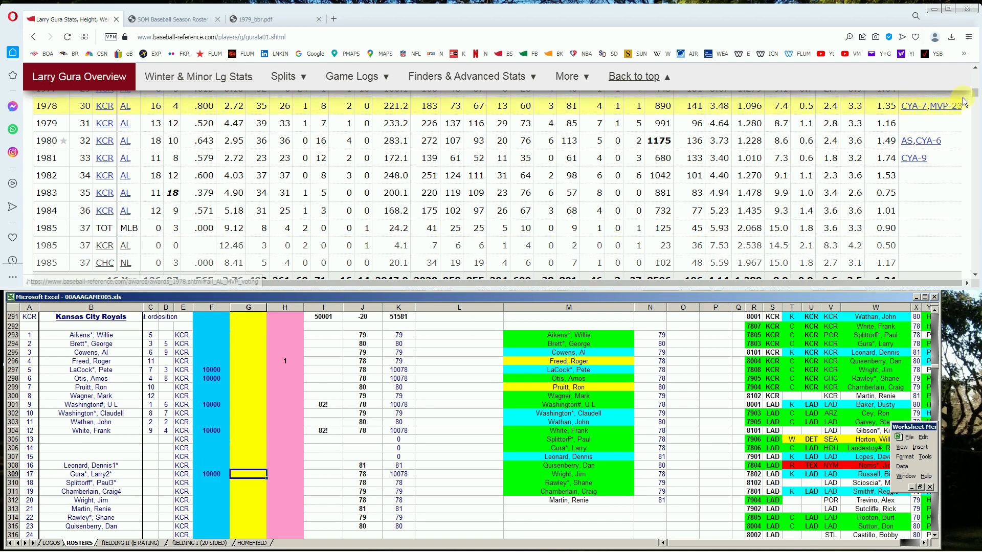
# Switch to Baseball Reference, search for "splitt" and open Paul Splittorff's player page
pyautogui.moveTo(975, 95); pyautogui.dragTo(975, 70)
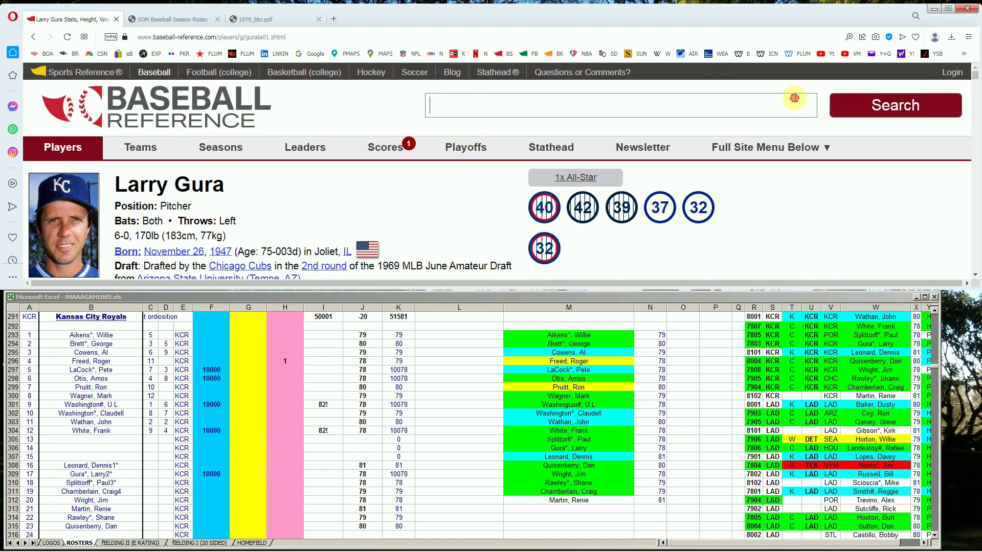
pyautogui.write('spol')
pyautogui.press('BackSpace')
pyautogui.press('BackSpace')
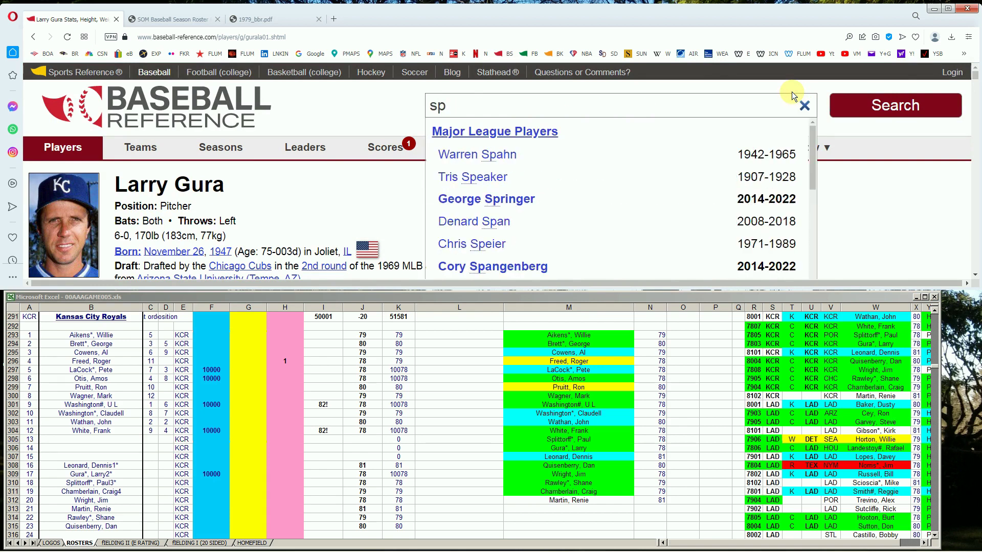
pyautogui.write('litt')
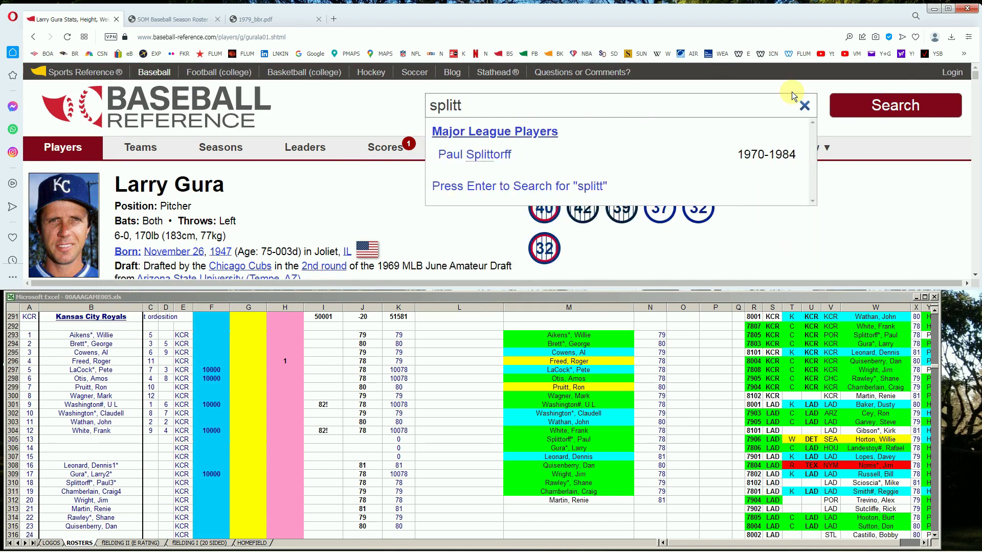
pyautogui.click(504, 155)
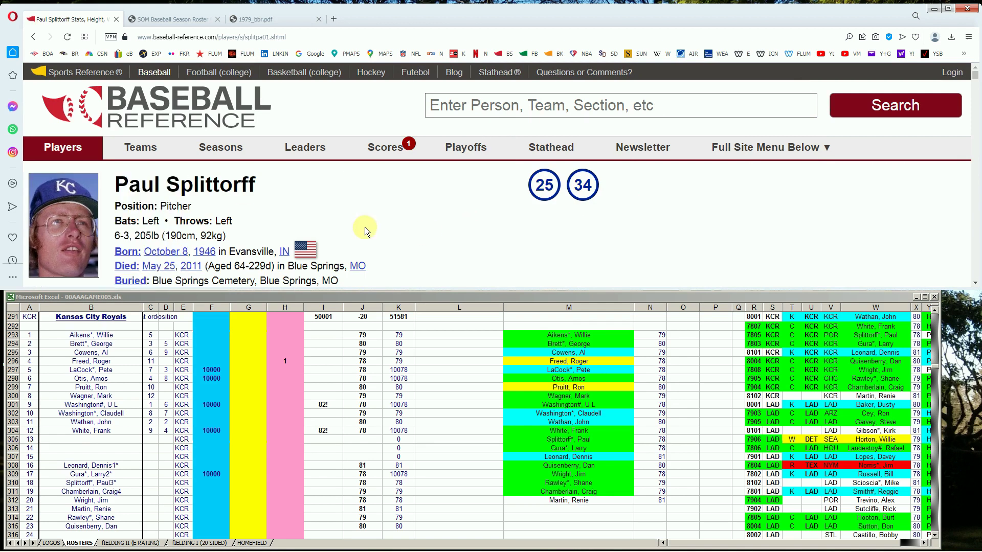
# Check Paul Splittorff's yearly pitching table for his teams and his 1979 season line
pyautogui.scroll(-15, 419, 224)
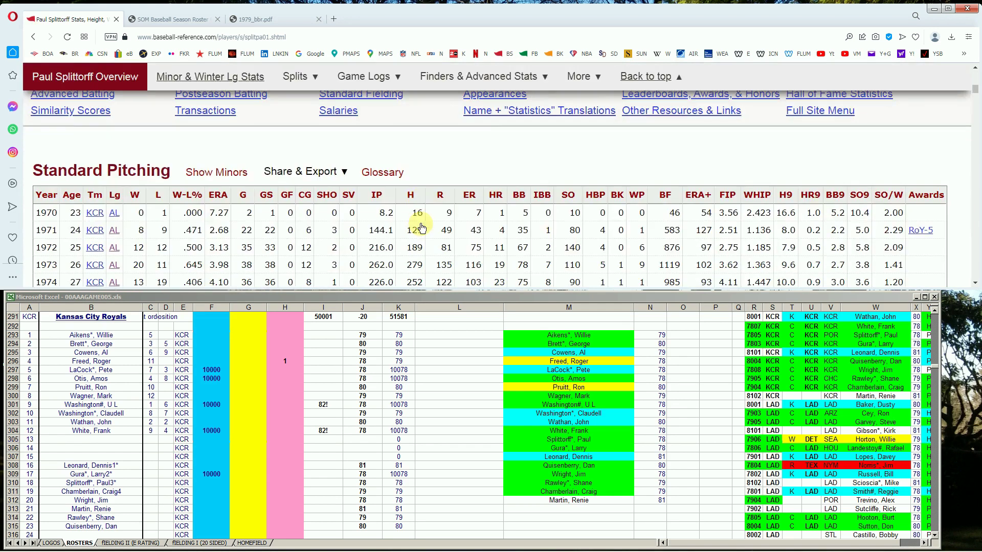
pyautogui.scroll(-1, 420, 223)
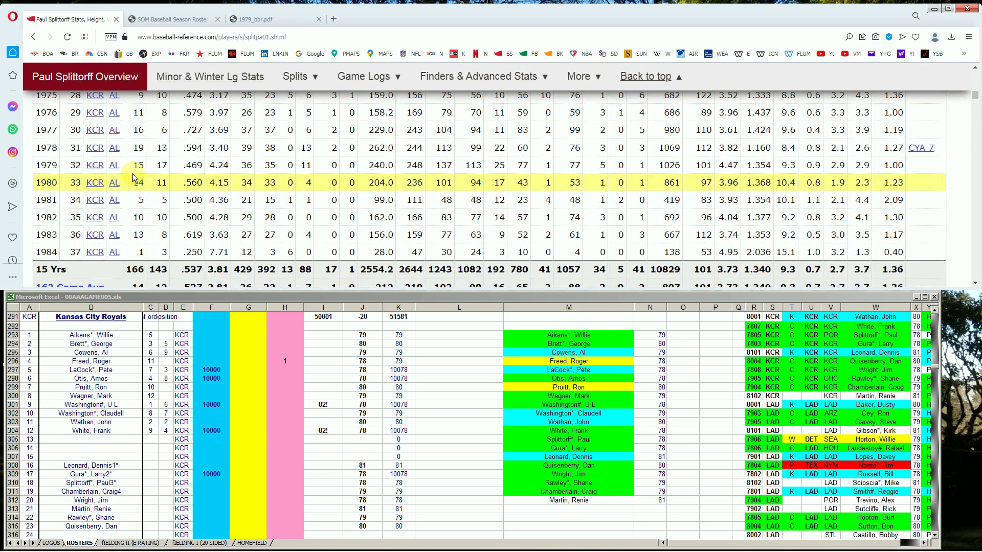
pyautogui.moveTo(212, 168)
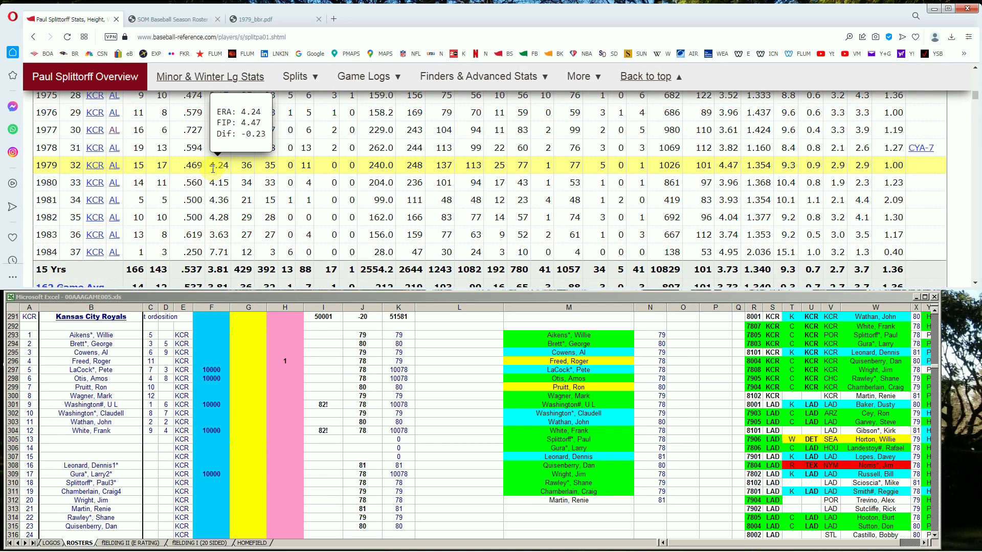
pyautogui.scroll(5, 150, 176)
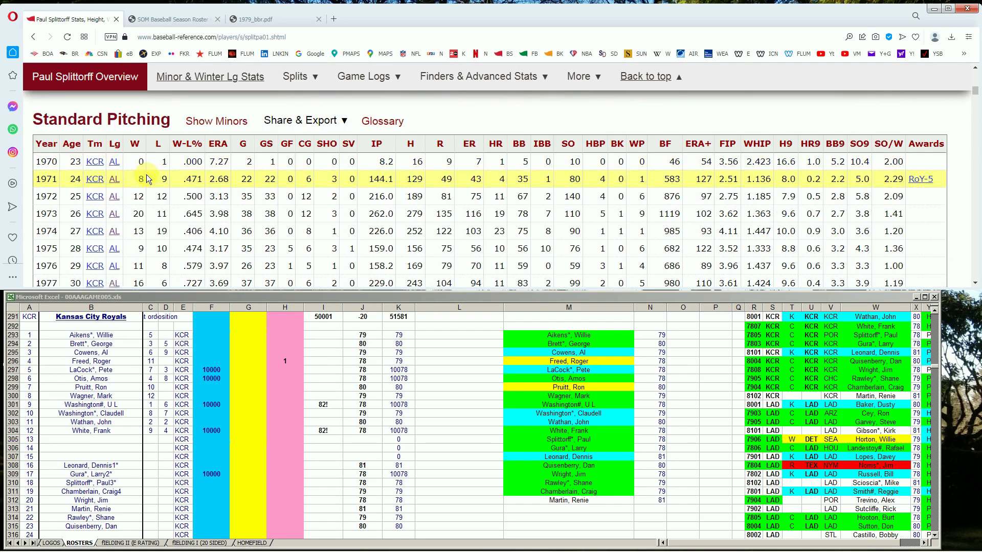
pyautogui.scroll(-3, 148, 179)
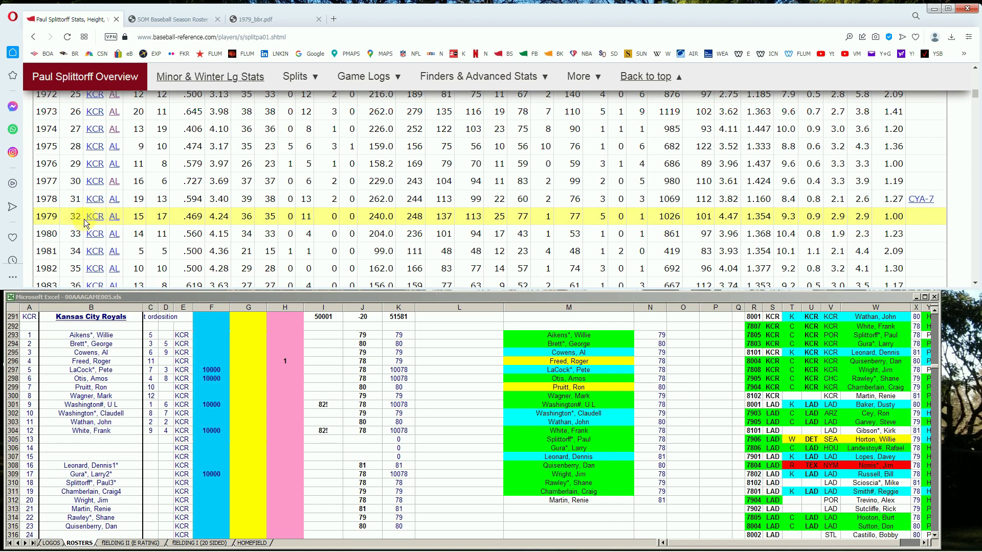
pyautogui.scroll(-1, 84, 219)
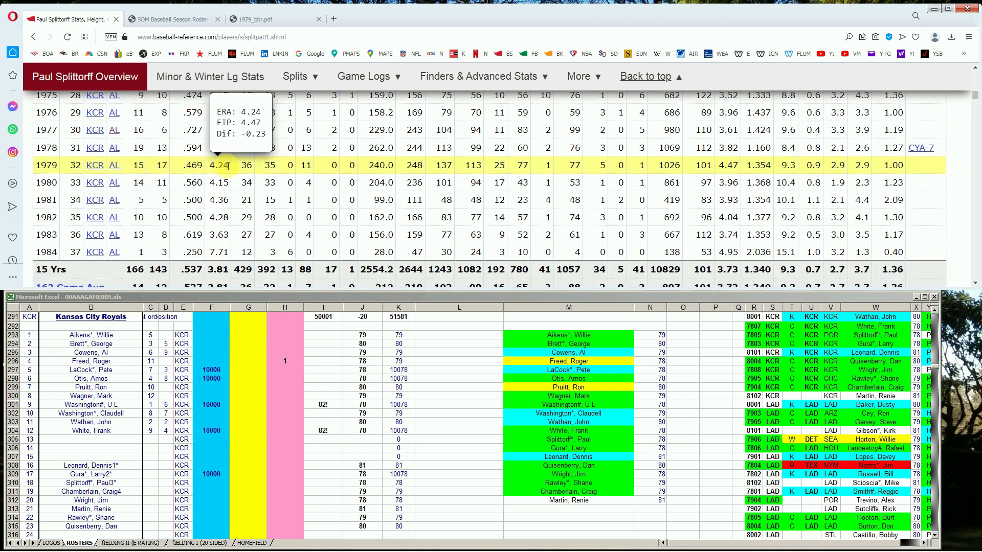
pyautogui.moveTo(222, 214)
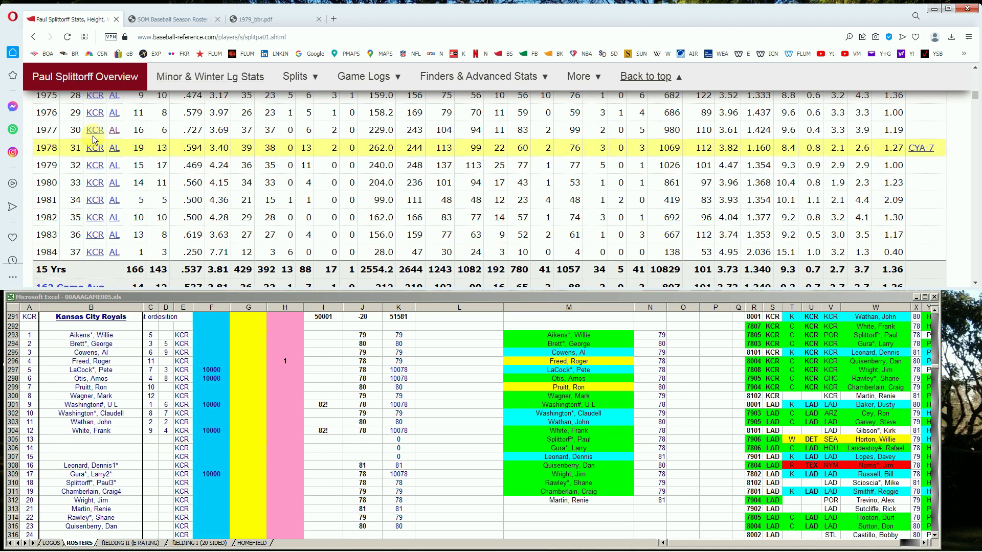
# Switch to the Excel roster and enter 10000 in column F and "trade" in column G of Paul Splittorff's row 310
pyautogui.click(213, 397)
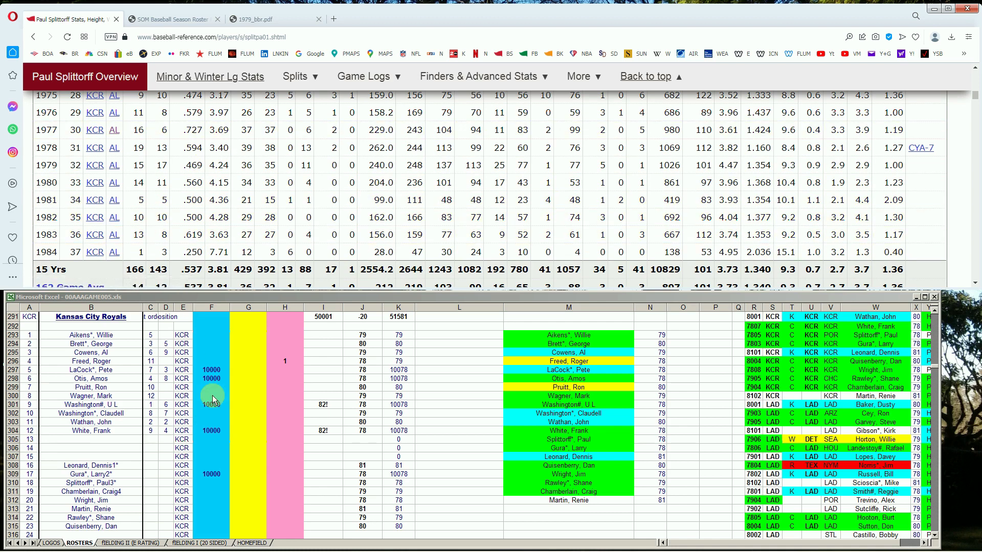
pyautogui.click(206, 483)
pyautogui.write('10000')
pyautogui.press('Tab')
pyautogui.write('trade')
pyautogui.press('Return')
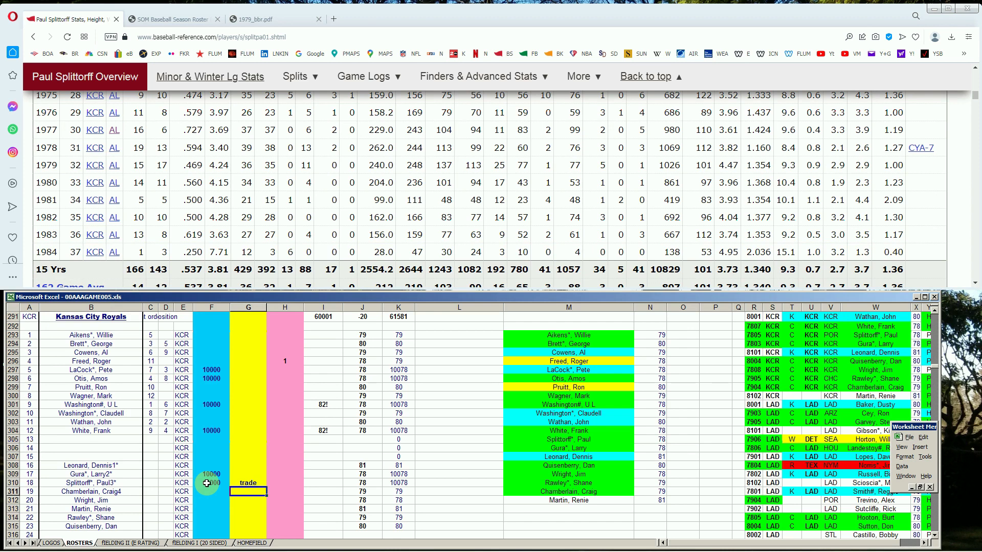
pyautogui.click(206, 483)
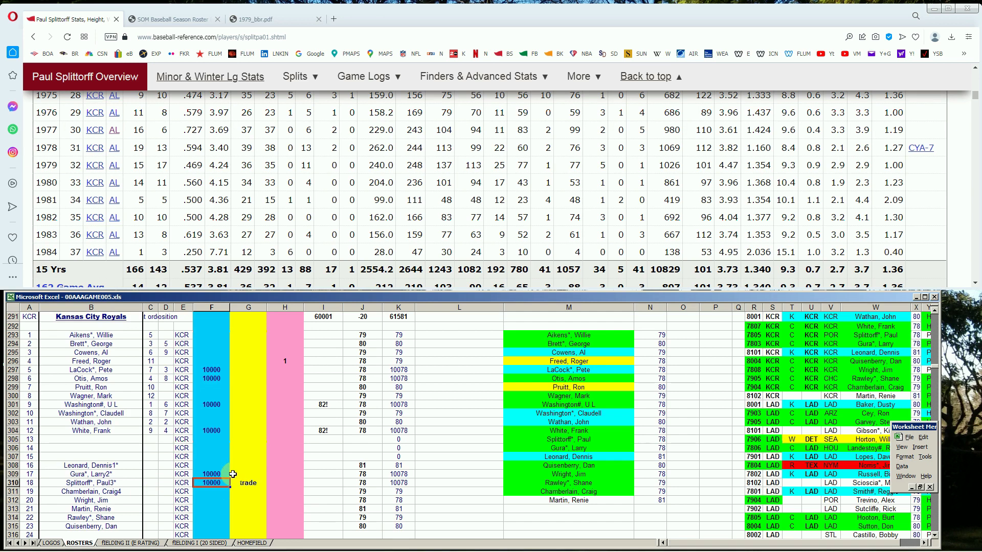
pyautogui.scroll(-1, 233, 474)
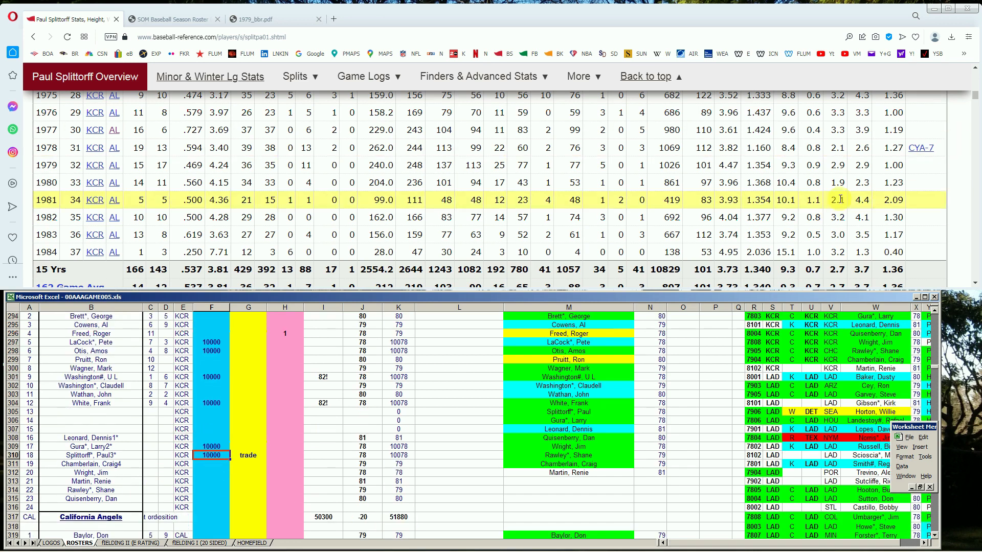
pyautogui.scroll(-2, 592, 388)
pyautogui.scroll(-6, 592, 389)
pyautogui.scroll(10, 589, 392)
pyautogui.scroll(-1, 591, 392)
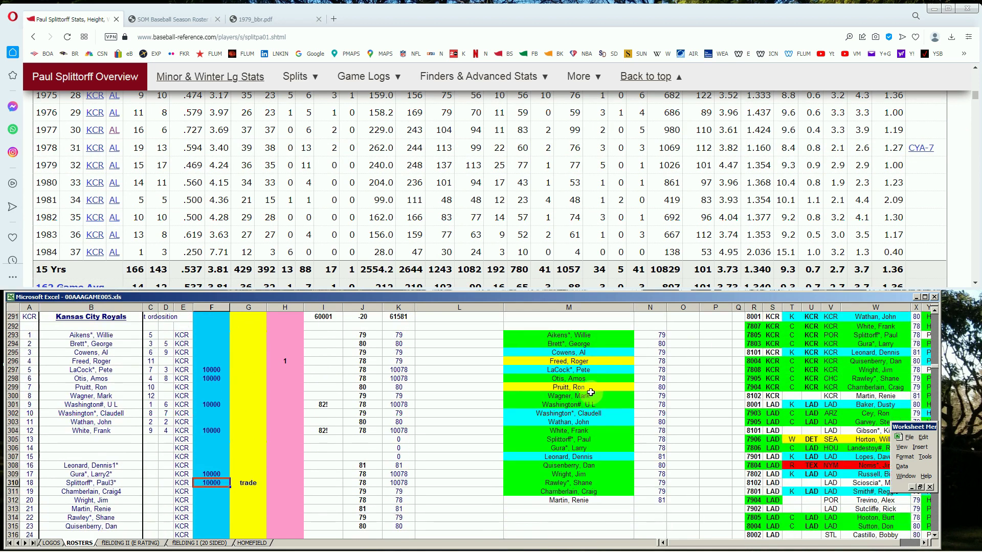
# Switch to Baseball Reference, search for "jim wr", open the 1978-1979 Jim Wright's page and check his yearly pitching table
pyautogui.scroll(1, 977, 86)
pyautogui.scroll(10, 977, 87)
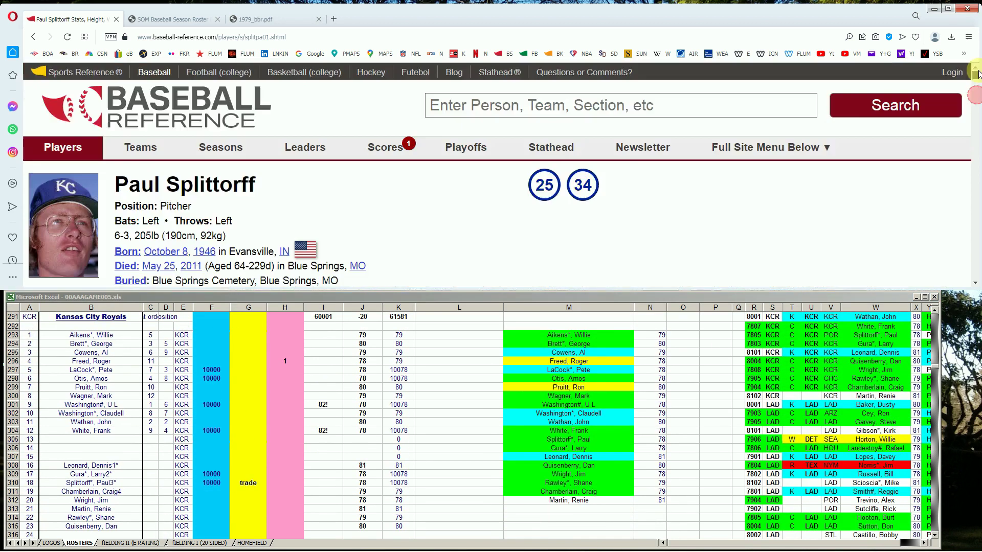
pyautogui.click(787, 105)
pyautogui.write('jim')
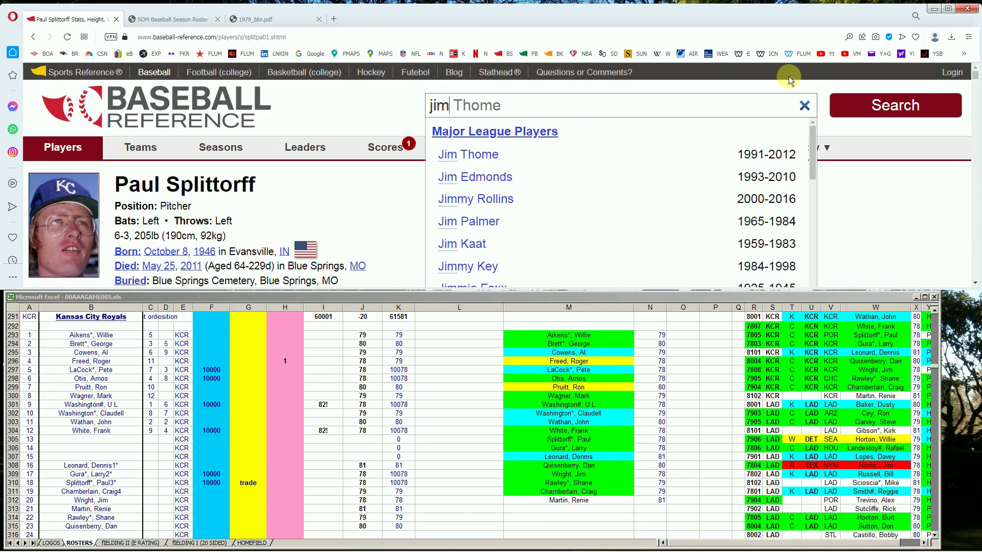
pyautogui.write(' wr')
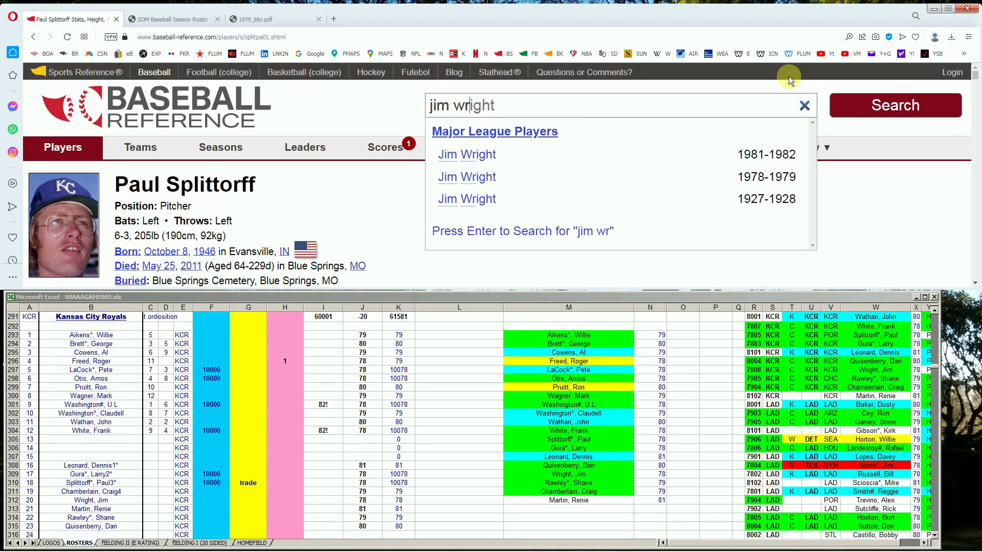
pyautogui.click(480, 178)
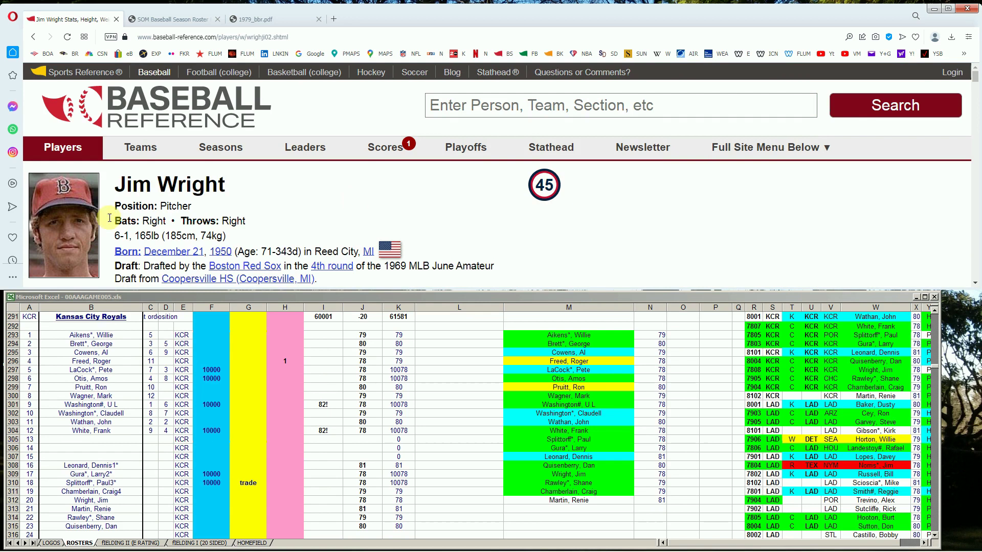
pyautogui.scroll(-6, 407, 220)
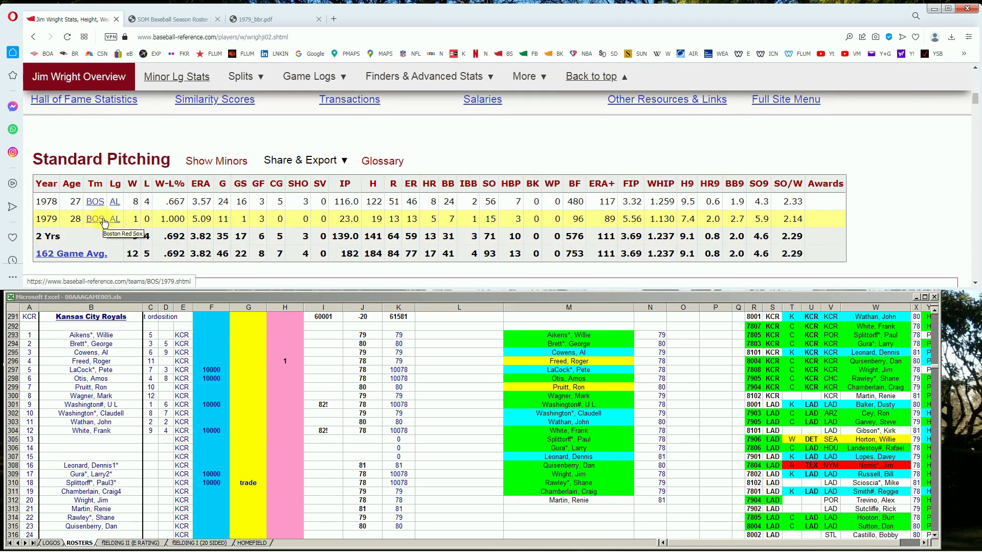
pyautogui.moveTo(202, 203)
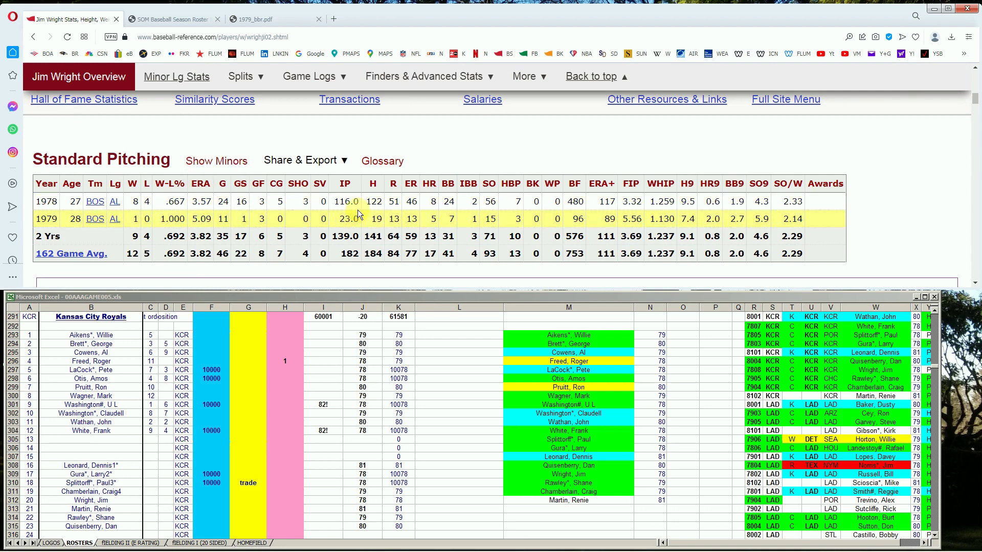
pyautogui.click(249, 493)
pyautogui.press('Down')
pyautogui.press('Down')
pyautogui.press('Right')
pyautogui.press('Right')
pyautogui.write('1')
pyautogui.press('Up')
# Enter "trade" in the yellow column G of Pete LaCock's row, cell G297
pyautogui.press('Left')
pyautogui.press('Up')
pyautogui.press('Up')
pyautogui.press('Up')
pyautogui.press('Up')
pyautogui.press('Up')
pyautogui.press('Up')
pyautogui.press('Up')
pyautogui.press('Up')
pyautogui.press('Up')
pyautogui.press('Up')
pyautogui.press('Up')
pyautogui.press('Up')
pyautogui.press('Up')
pyautogui.press('Up')
pyautogui.write('tra')
pyautogui.press('Return')
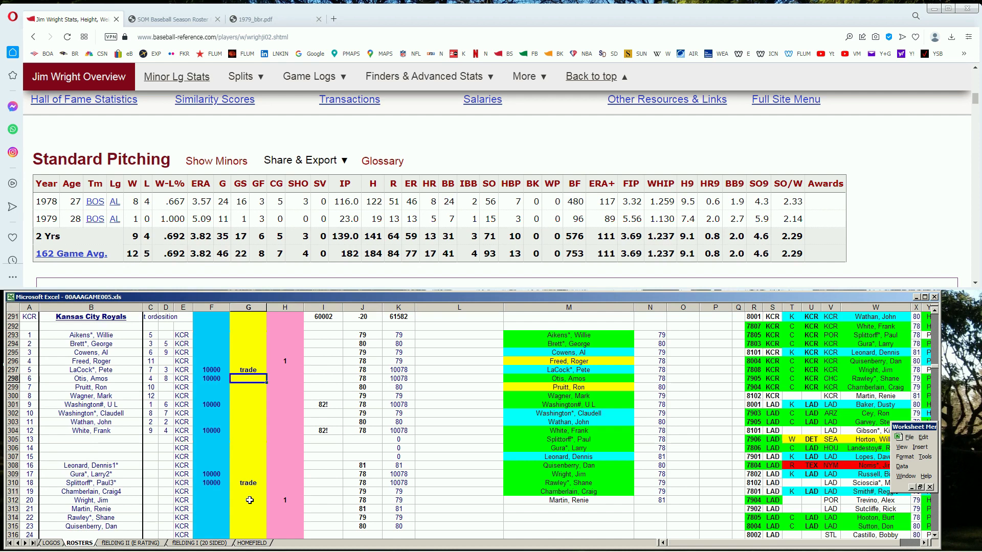
# Compare the blue column F entries and trade notes with the player names across the Kansas City Royals roster
pyautogui.click(210, 379)
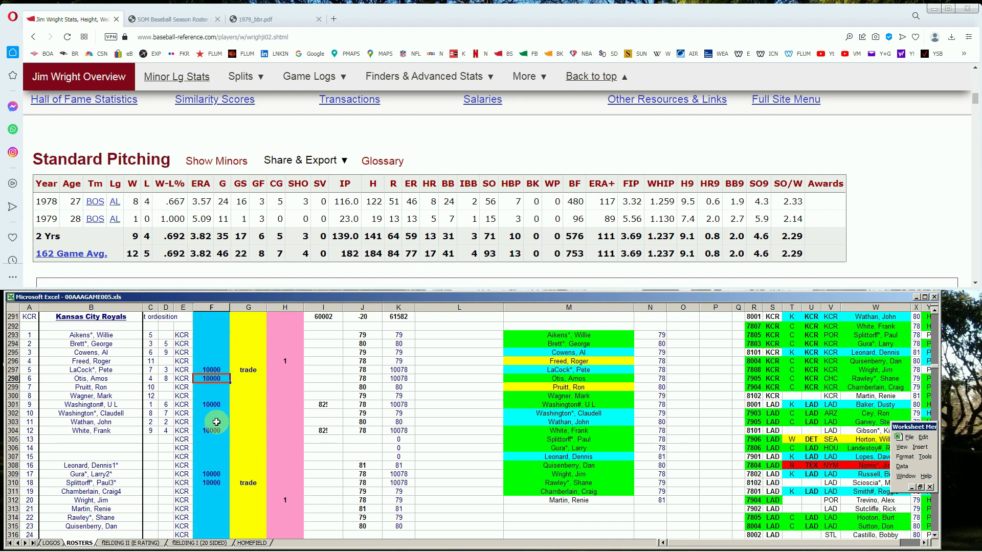
pyautogui.click(215, 474)
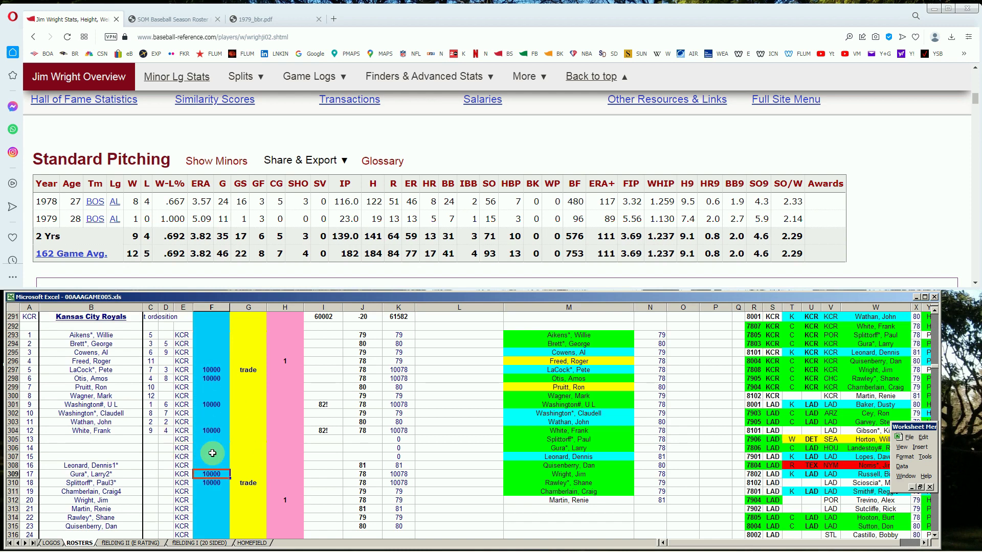
pyautogui.click(215, 482)
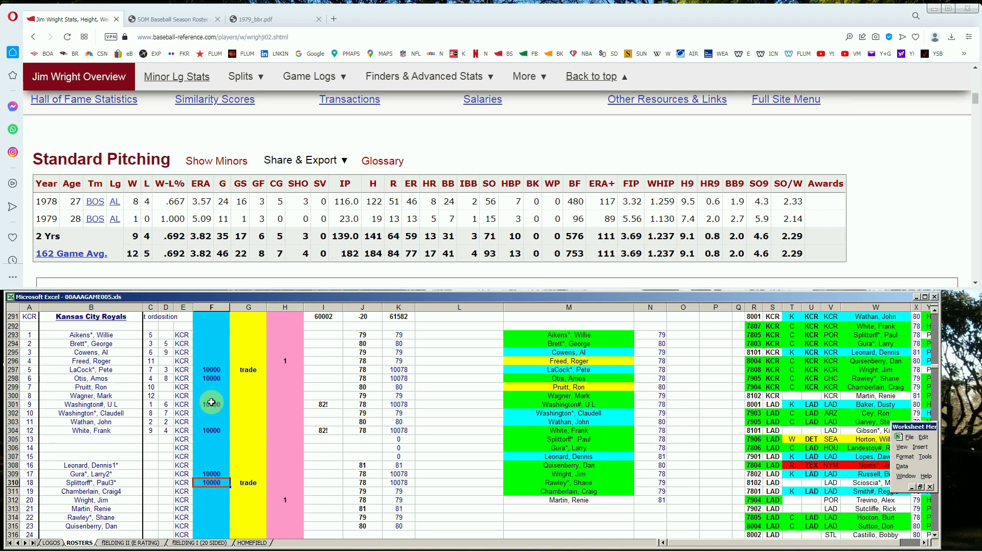
pyautogui.click(213, 447)
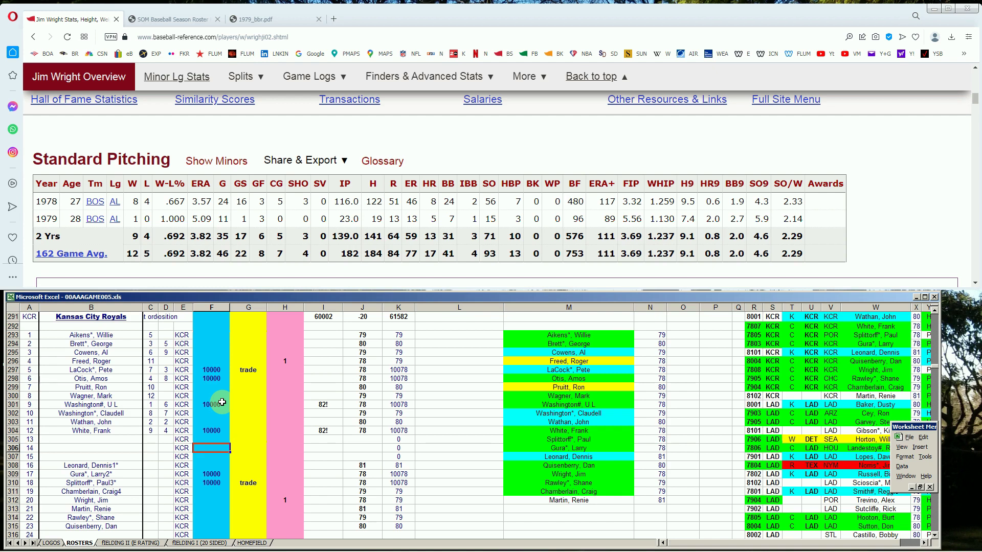
pyautogui.click(118, 483)
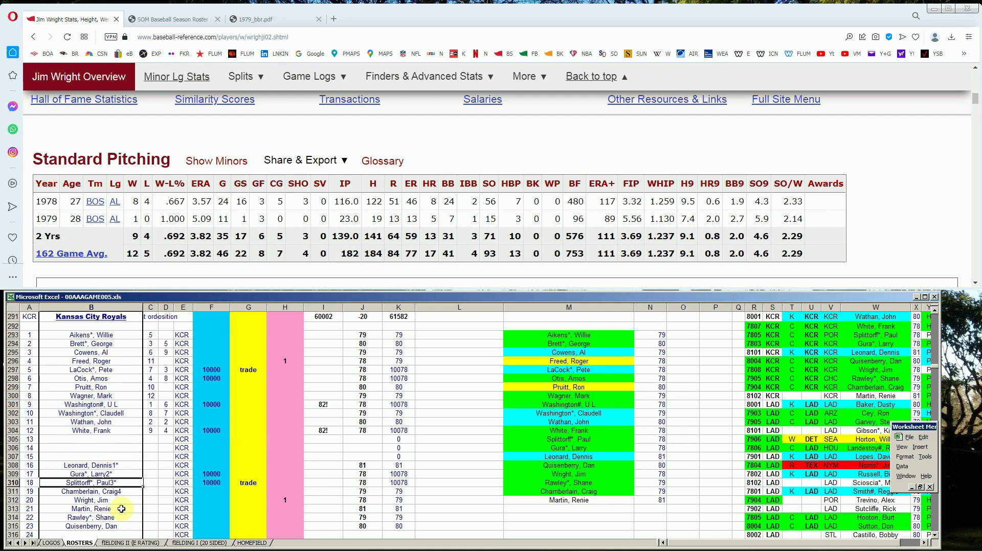
pyautogui.click(102, 388)
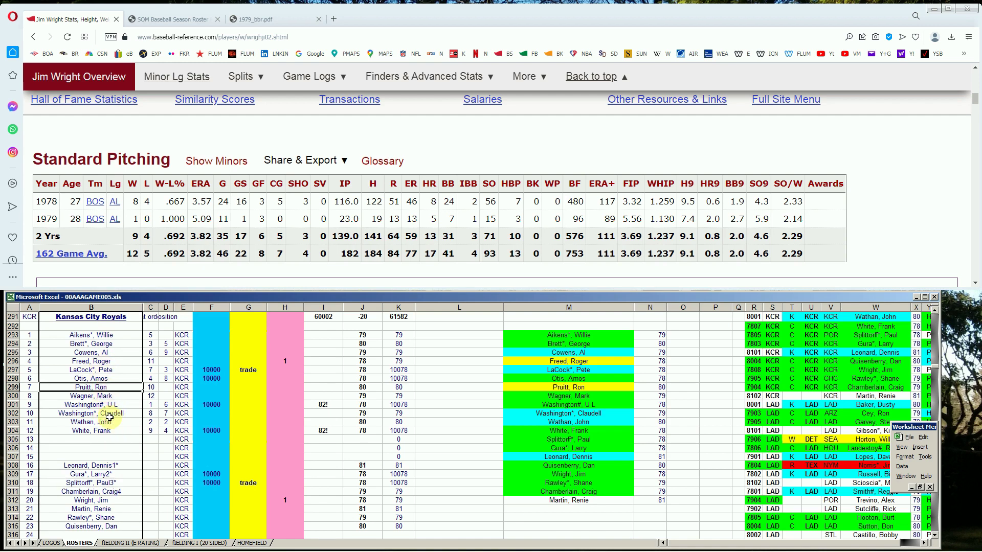
pyautogui.click(115, 395)
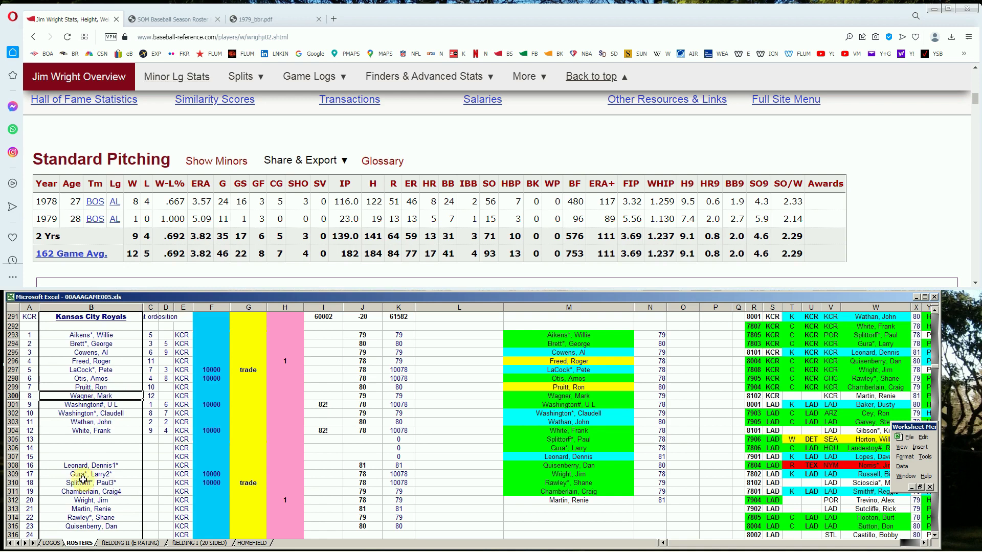
pyautogui.click(105, 494)
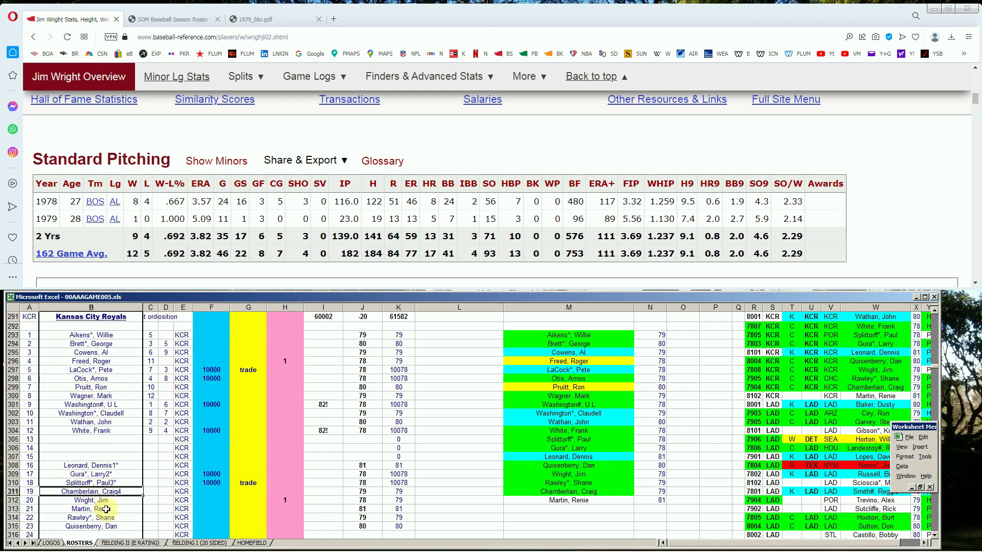
pyautogui.click(117, 517)
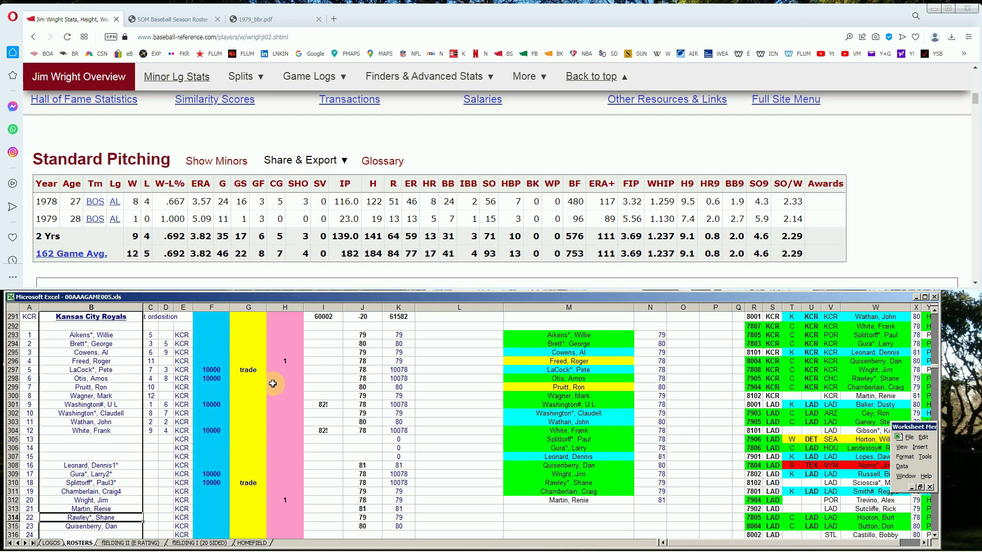
pyautogui.click(222, 370)
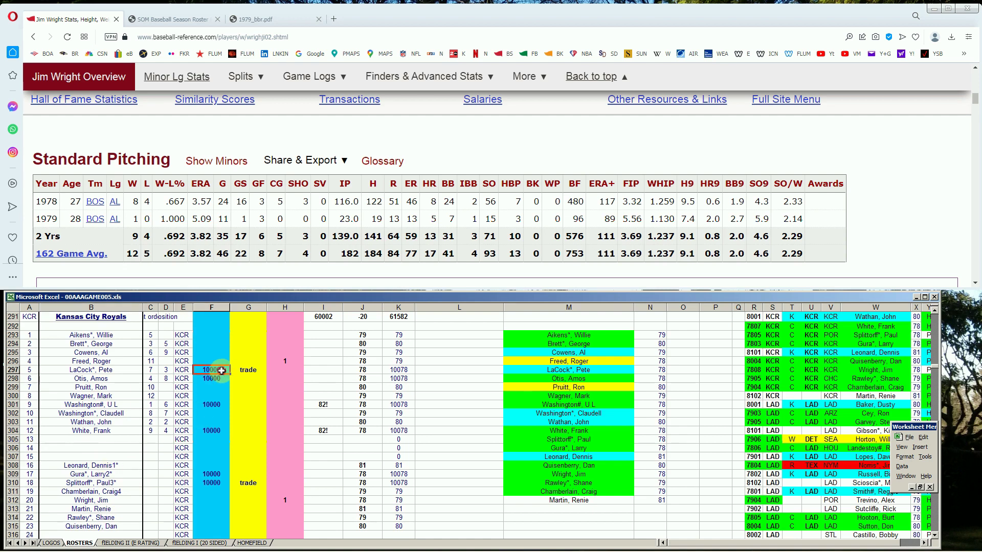
pyautogui.click(216, 481)
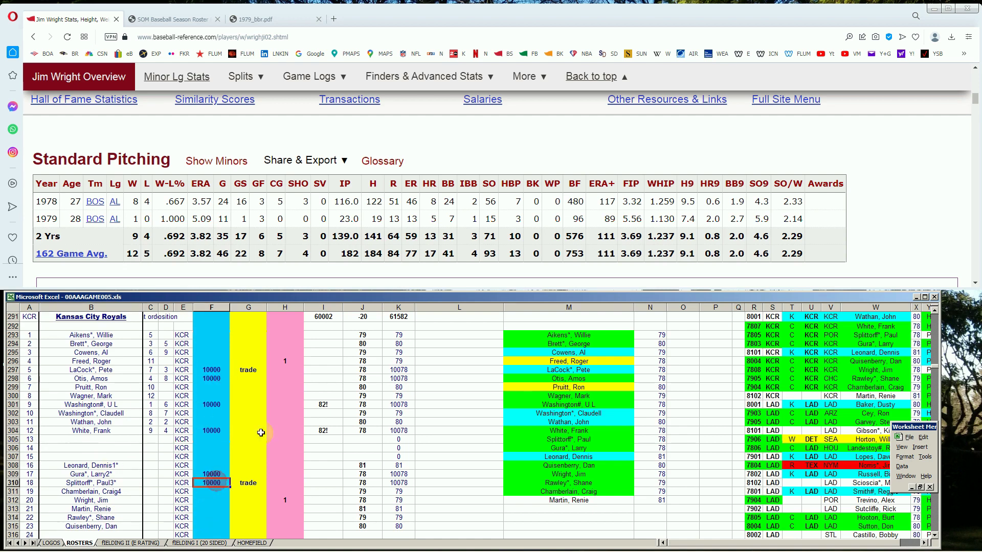
pyautogui.click(130, 449)
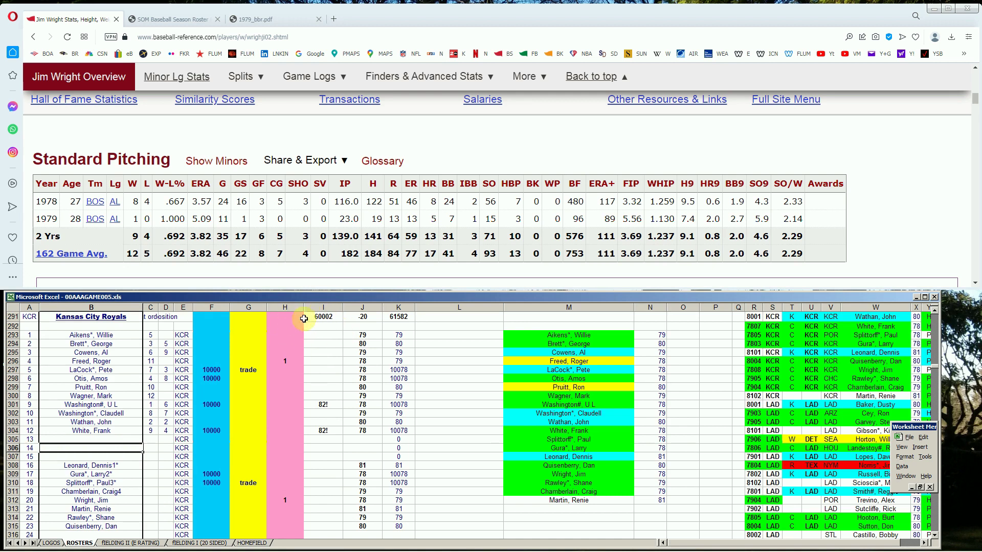
# Go to the start of the ROSTERS sheet and examine the column F, G and H totals and the Baltimore Orioles marks
pyautogui.click(323, 344)
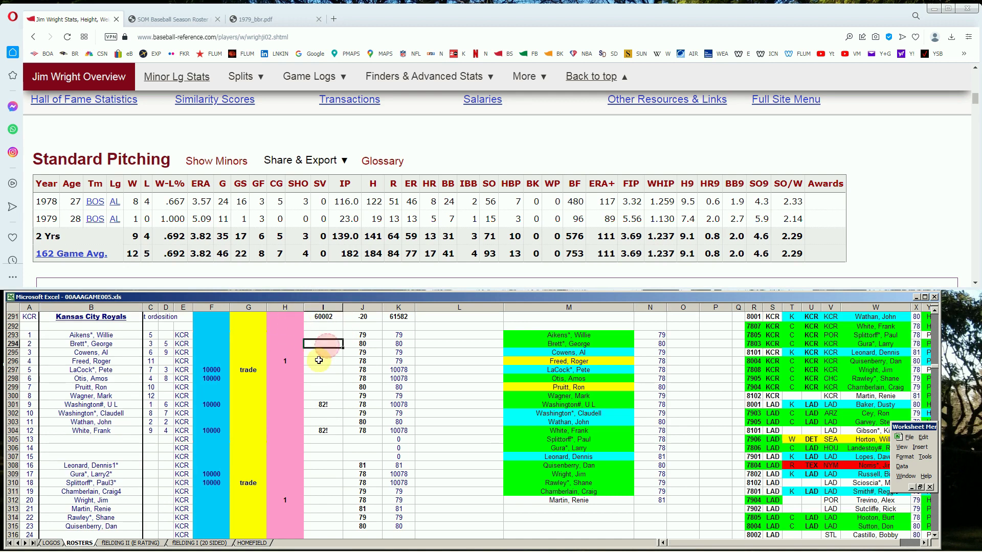
pyautogui.press('pageup')
pyautogui.press('pageup')
pyautogui.press('pageup')
pyautogui.press('pageup')
pyautogui.press('pageup')
pyautogui.press('pageup')
pyautogui.press('pageup')
pyautogui.press('pageup')
pyautogui.press('pageup')
pyautogui.press('pageup')
pyautogui.press('pageup')
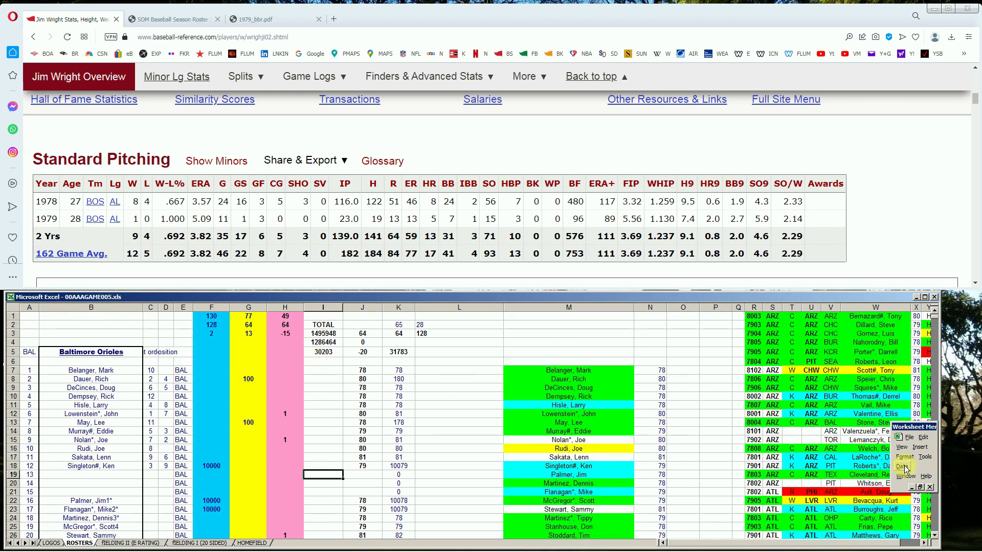
pyautogui.click(934, 535)
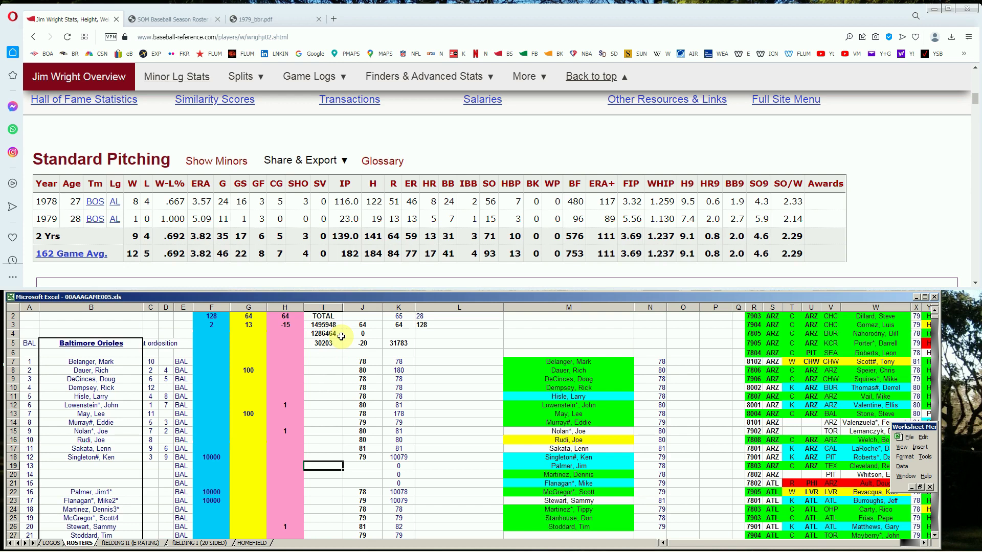
pyautogui.click(252, 386)
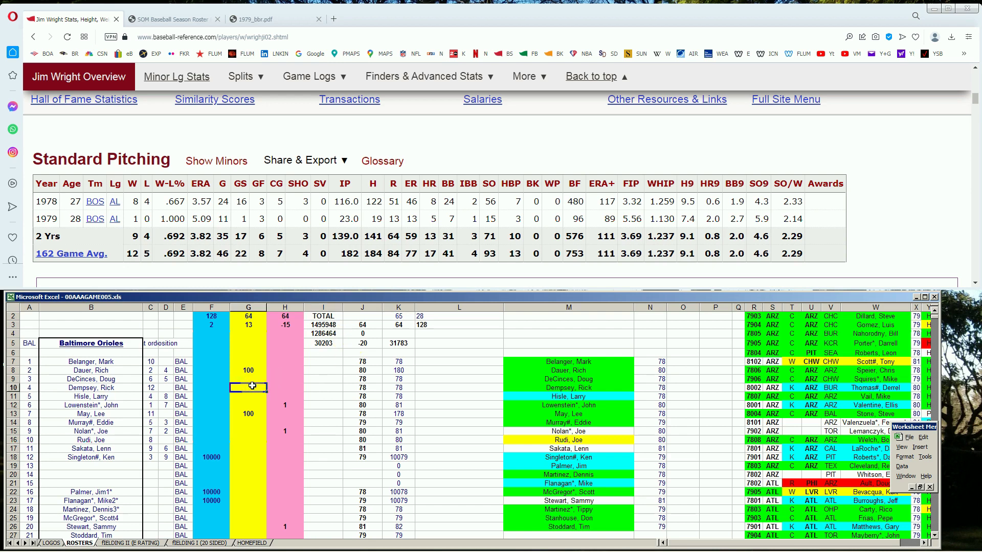
# Return to the Kansas City Royals roster and review its blue column F entries, trade notes and pink column H marks down to the last player
pyautogui.press('pagedown')
pyautogui.press('pagedown')
pyautogui.press('pagedown')
pyautogui.press('pagedown')
pyautogui.press('pagedown')
pyautogui.press('pagedown')
pyautogui.press('pagedown')
pyautogui.press('pagedown')
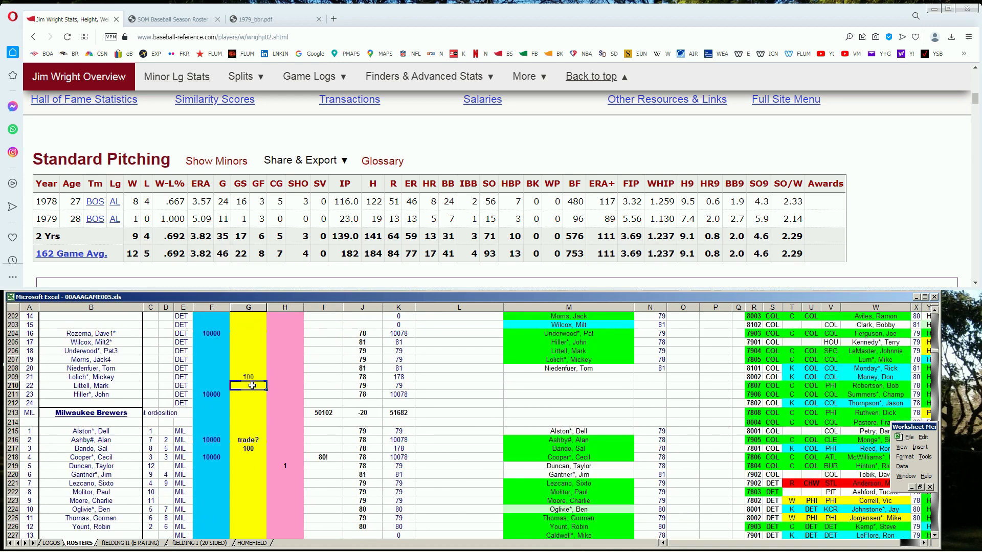
pyautogui.scroll(-14, 256, 387)
pyautogui.scroll(-15, 264, 387)
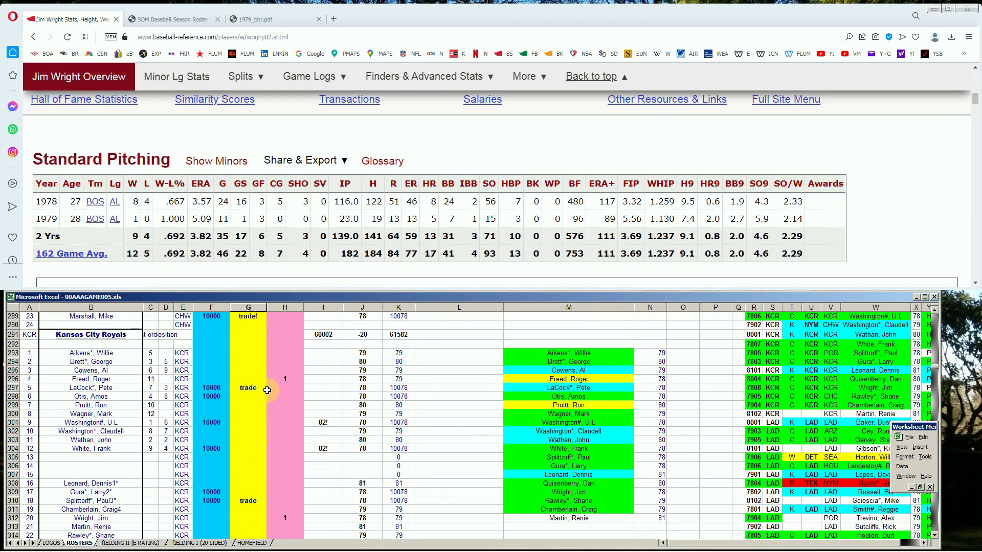
pyautogui.click(213, 503)
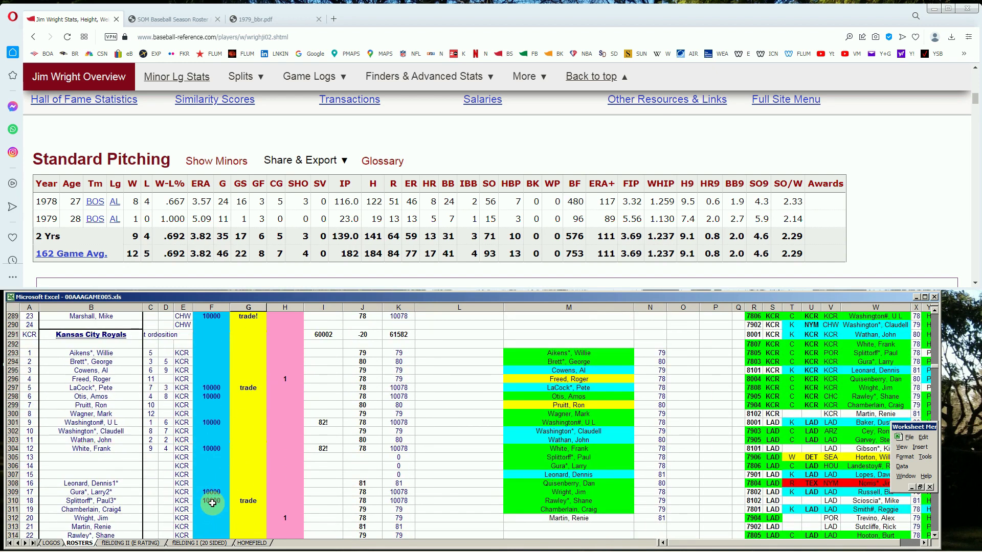
pyautogui.click(214, 398)
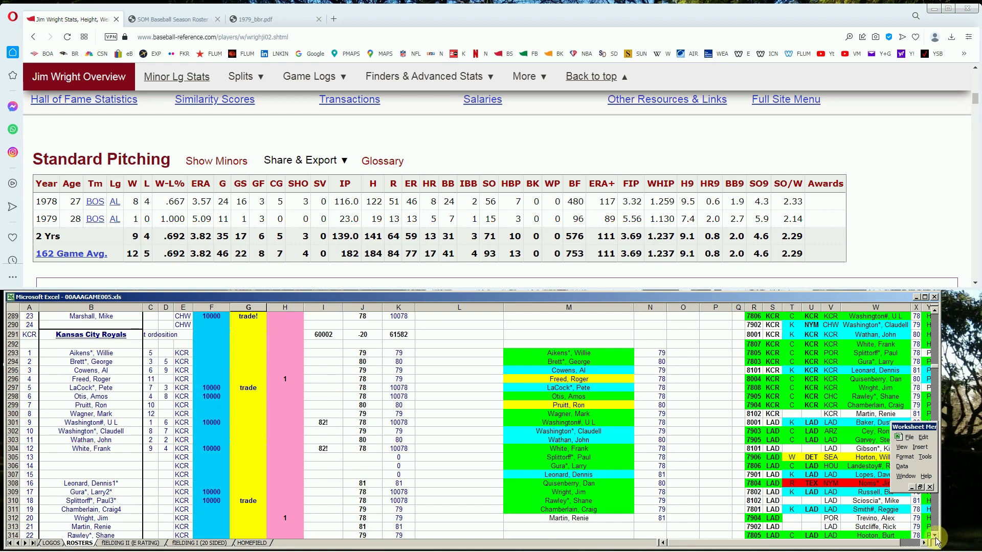
pyautogui.click(935, 537)
pyautogui.click(935, 537)
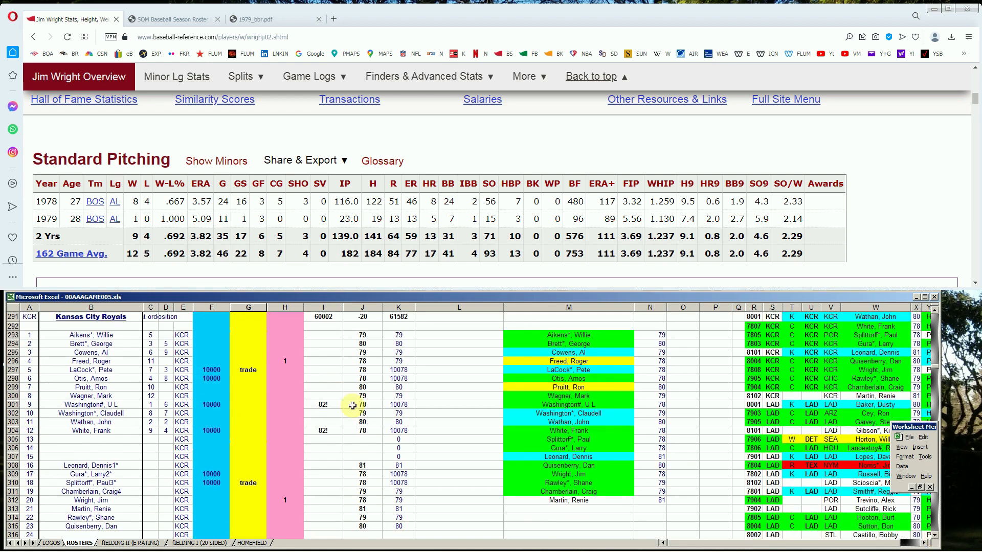
pyautogui.click(276, 379)
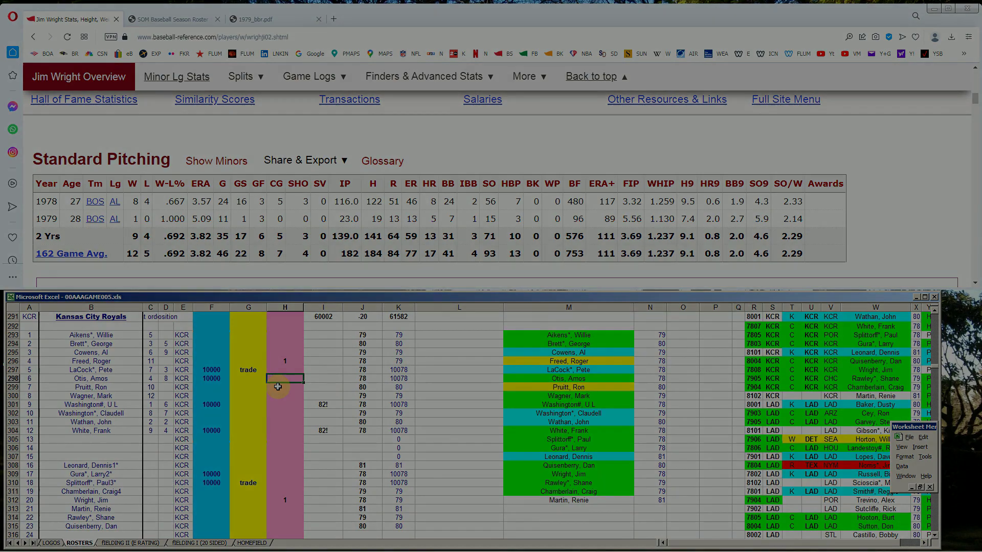